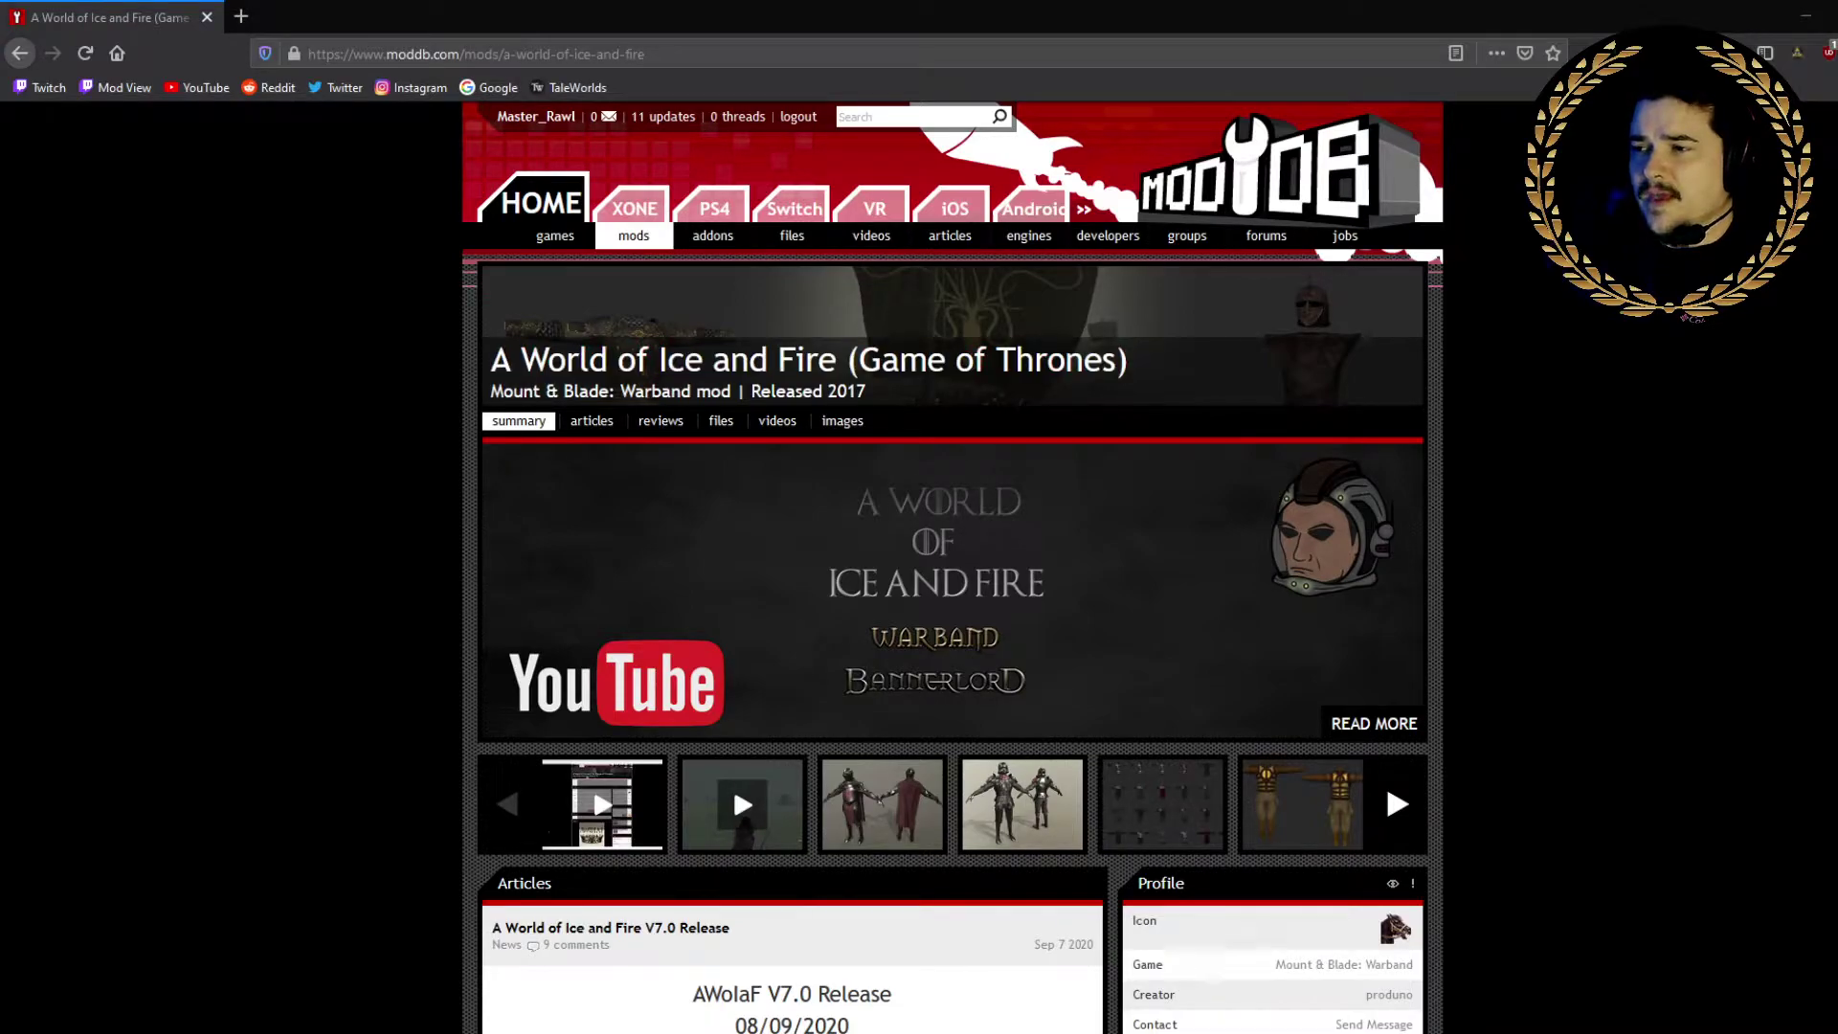
Step: Download the full version of A World of Ice and Fire 7.11 - UPDATED from the mod's files page
{"action": "left_click", "coordinate": [721, 420]}
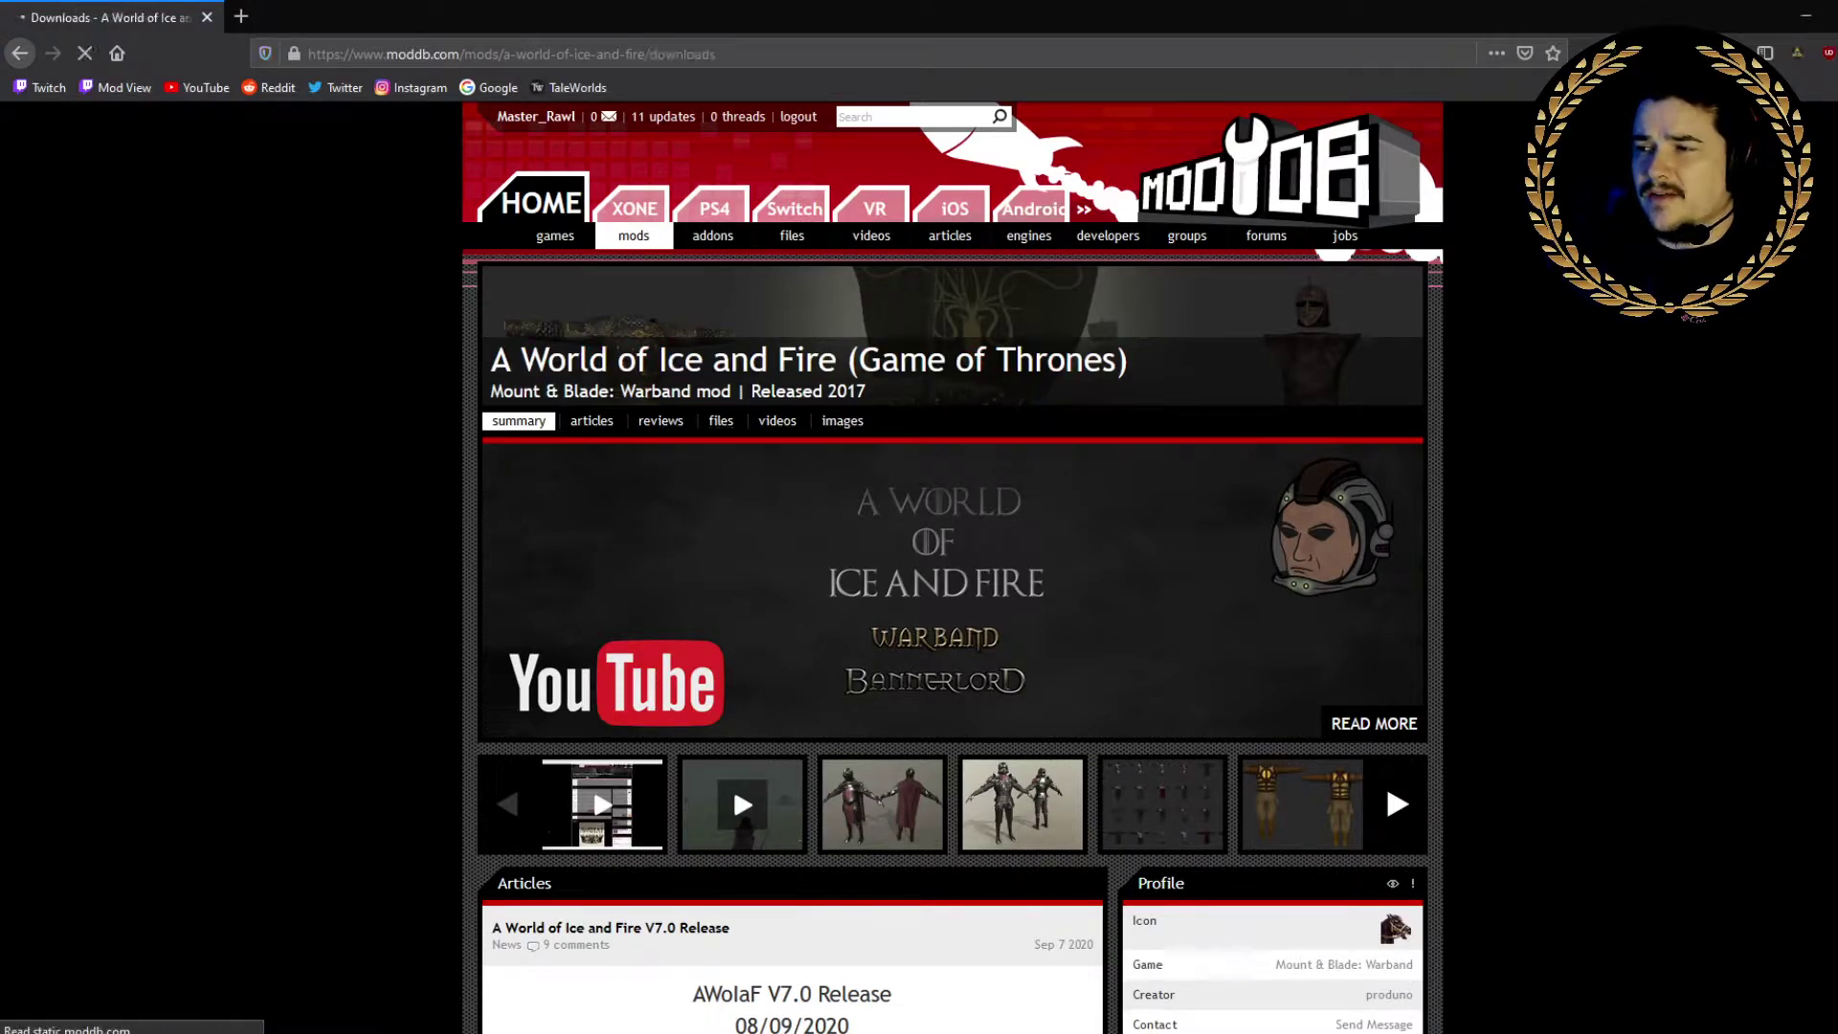
{"action": "scroll", "coordinate": [954, 565], "scroll_direction": "down", "scroll_amount": 3}
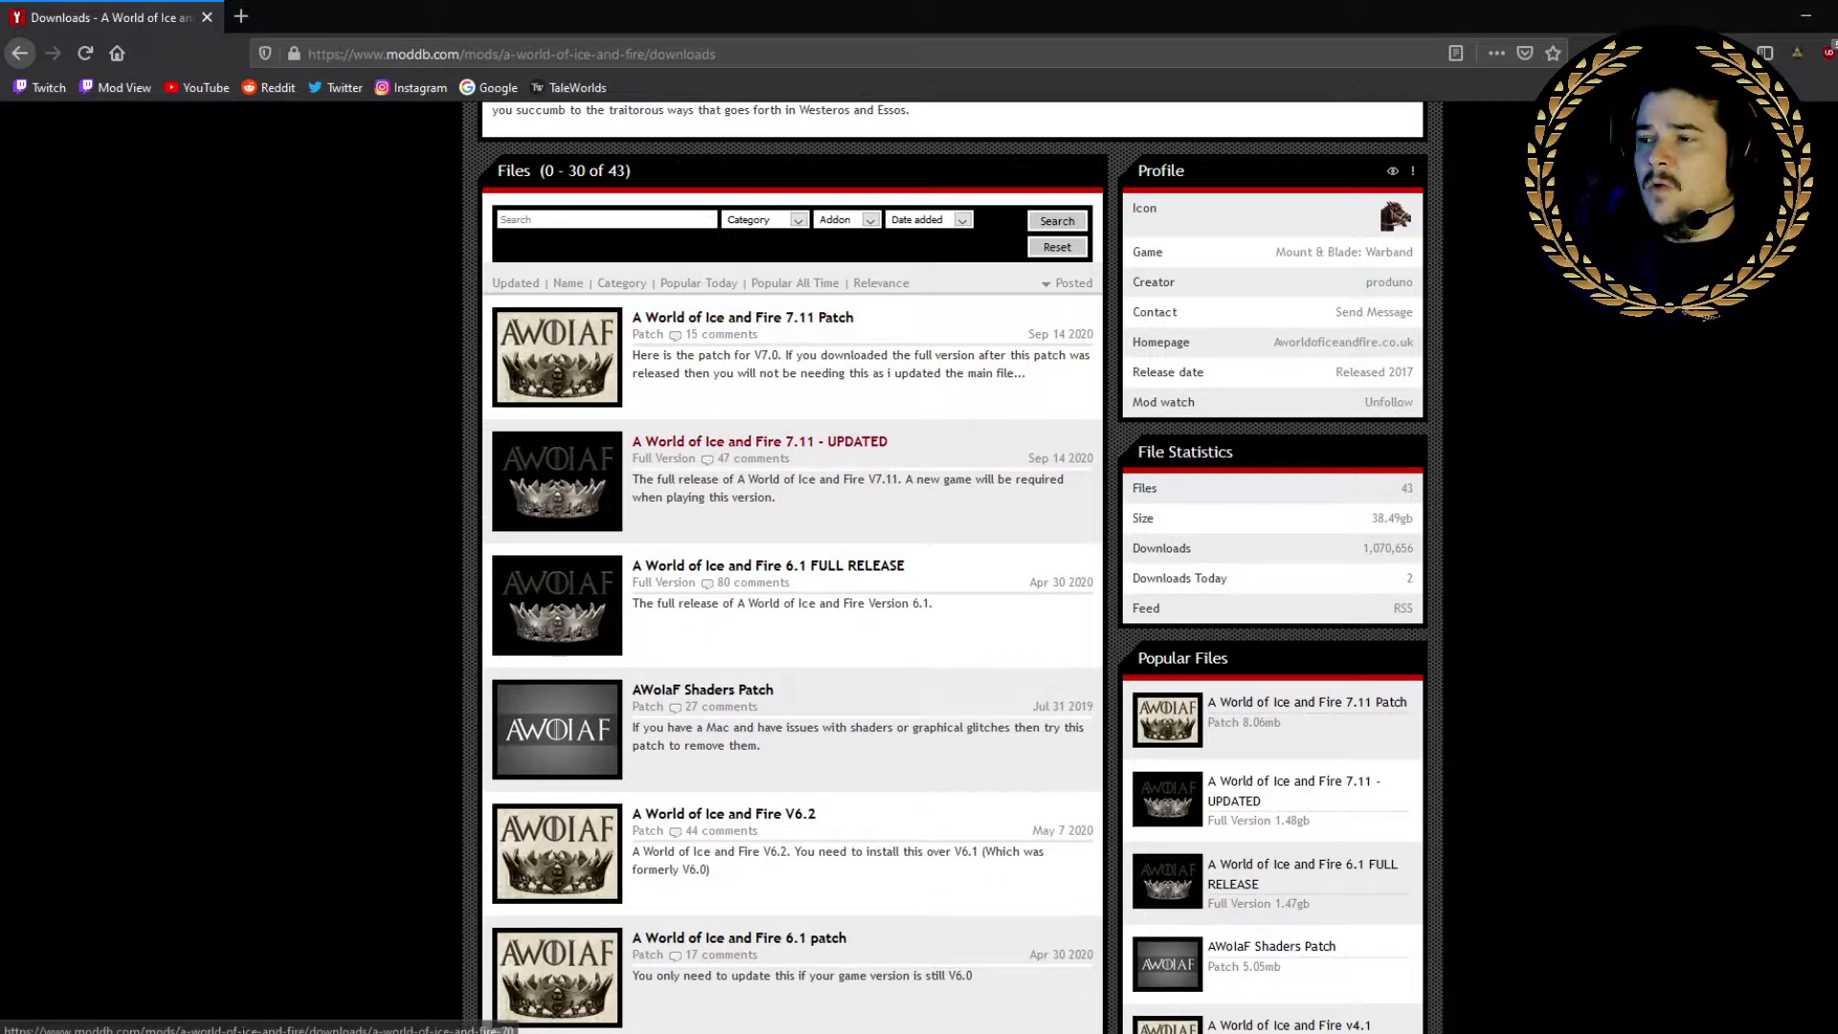
{"action": "left_click", "coordinate": [761, 442]}
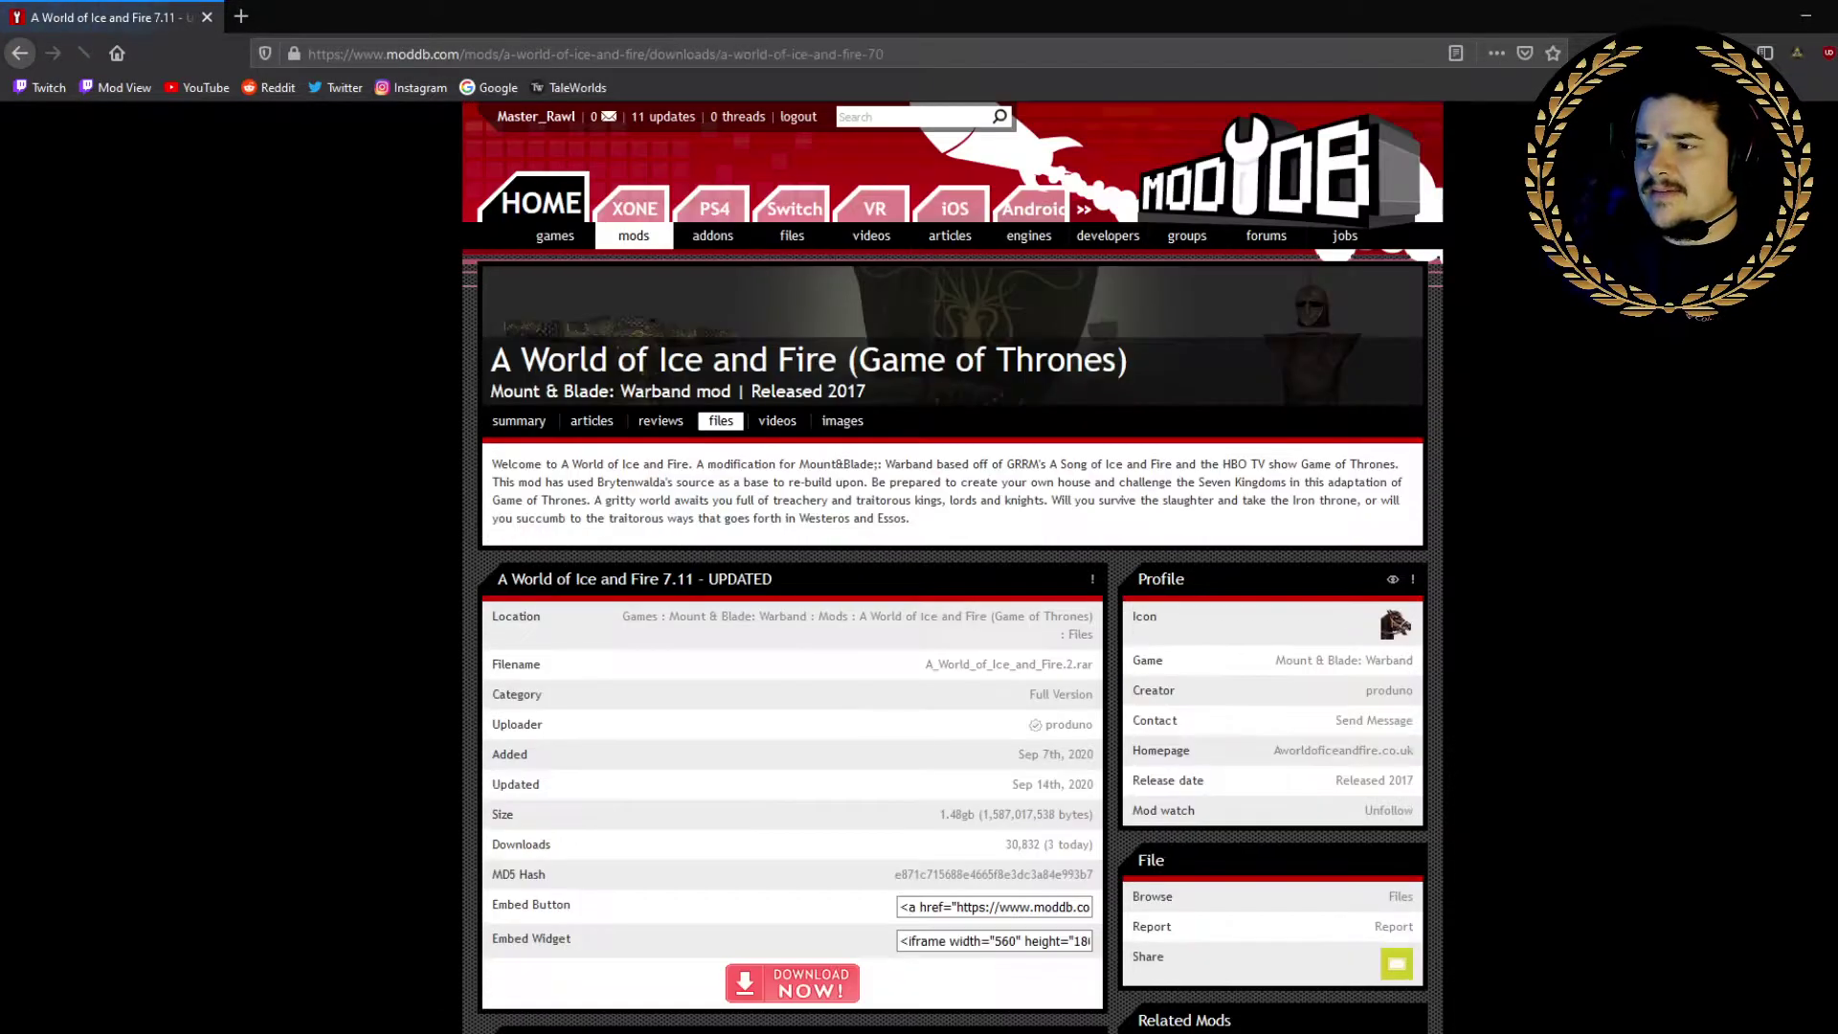
{"action": "scroll", "coordinate": [791, 671], "scroll_direction": "down", "scroll_amount": 3}
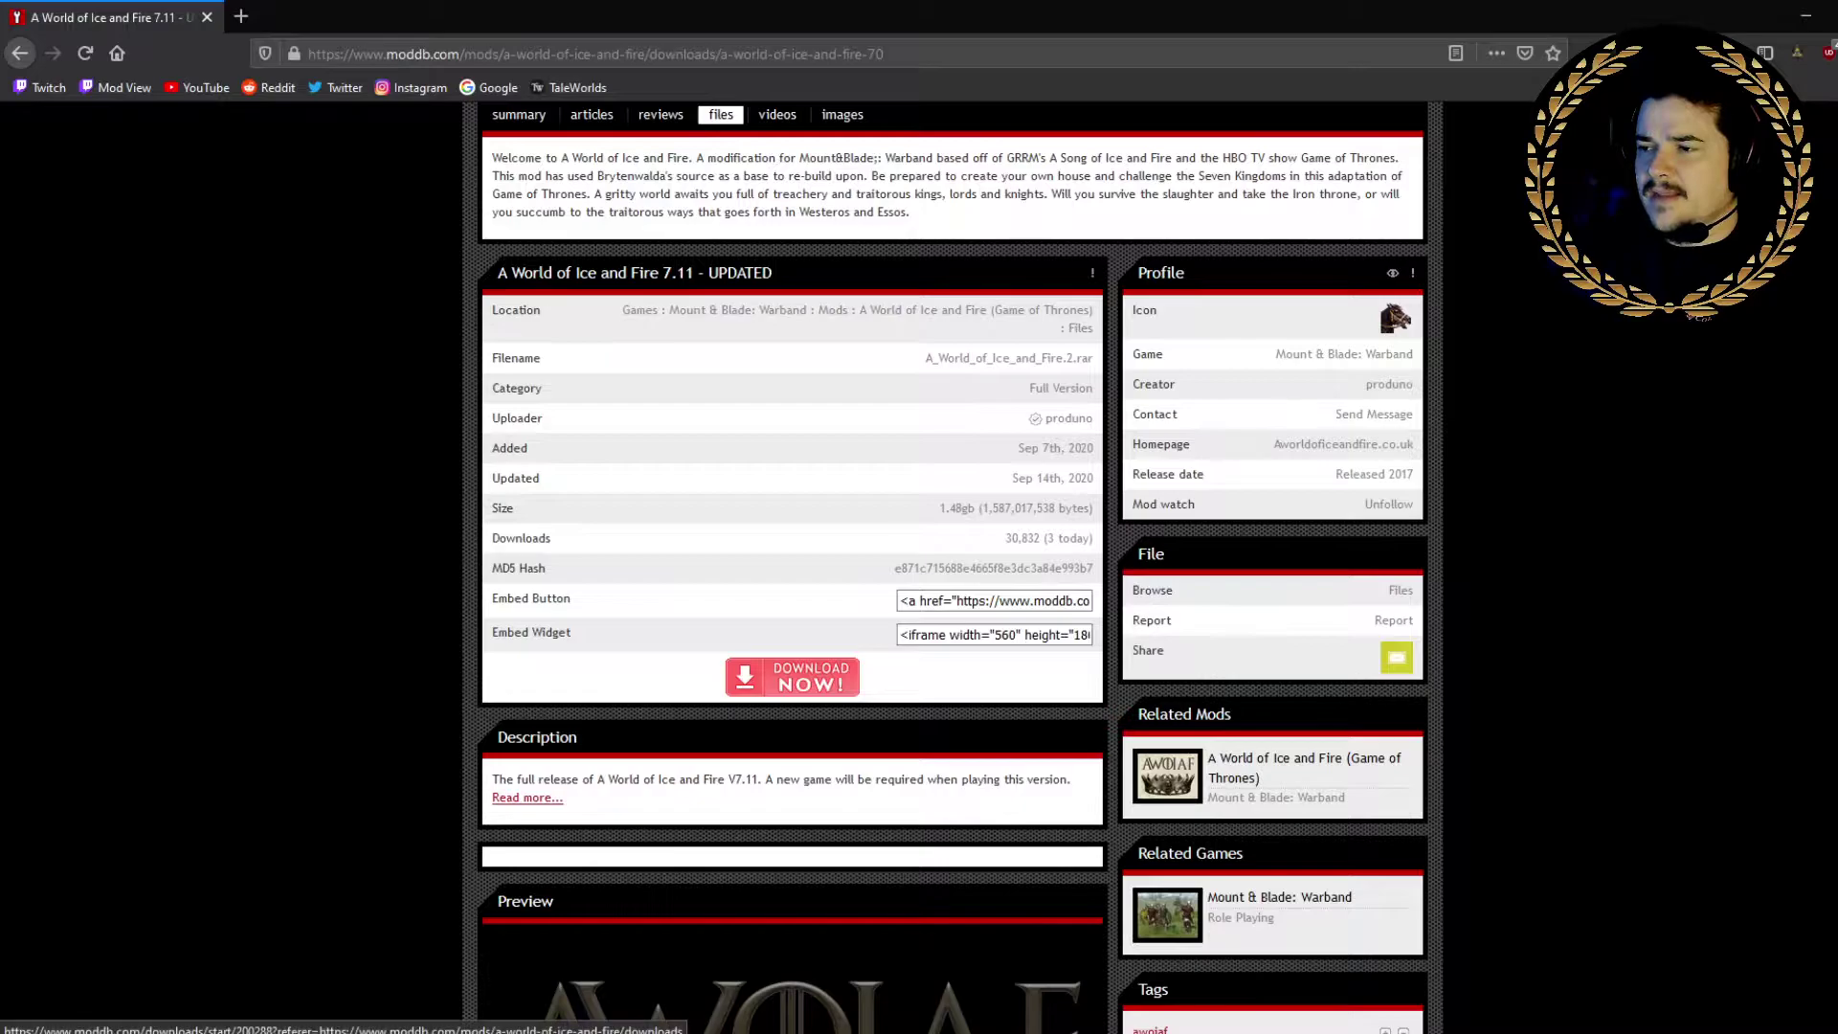
{"action": "left_click", "coordinate": [792, 677]}
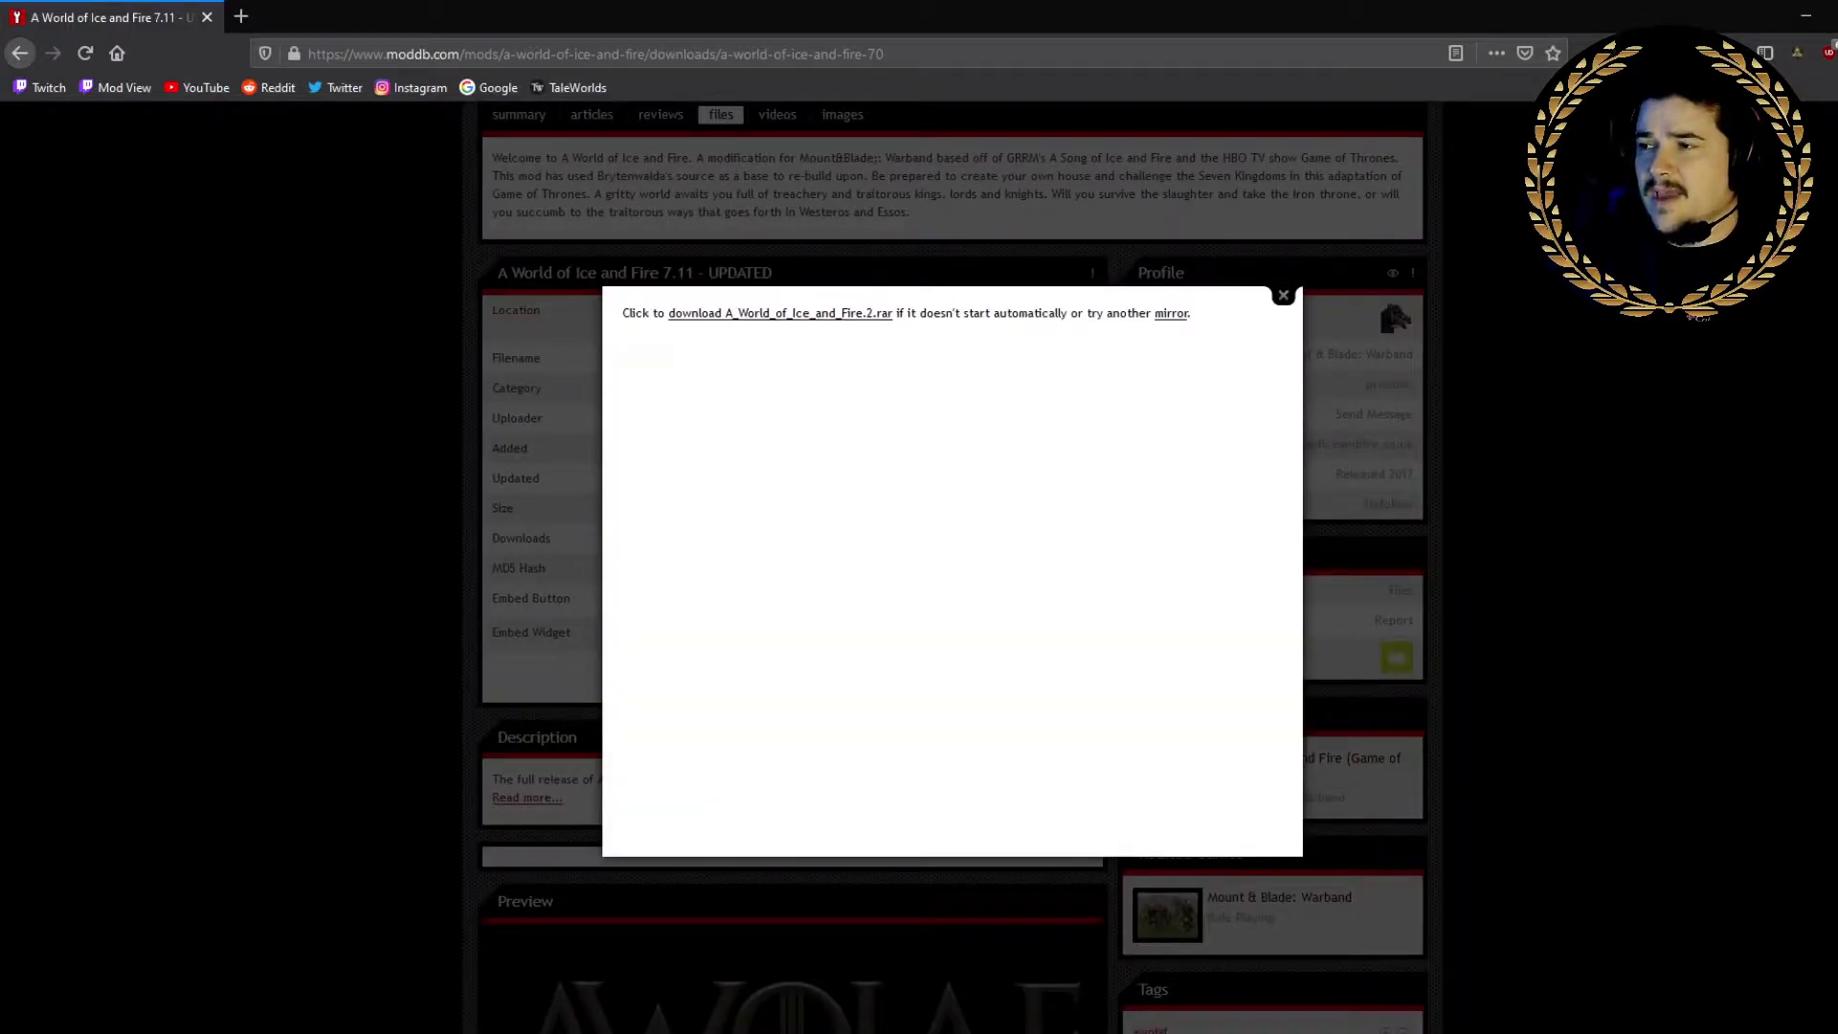
{"action": "left_click", "coordinate": [1283, 295]}
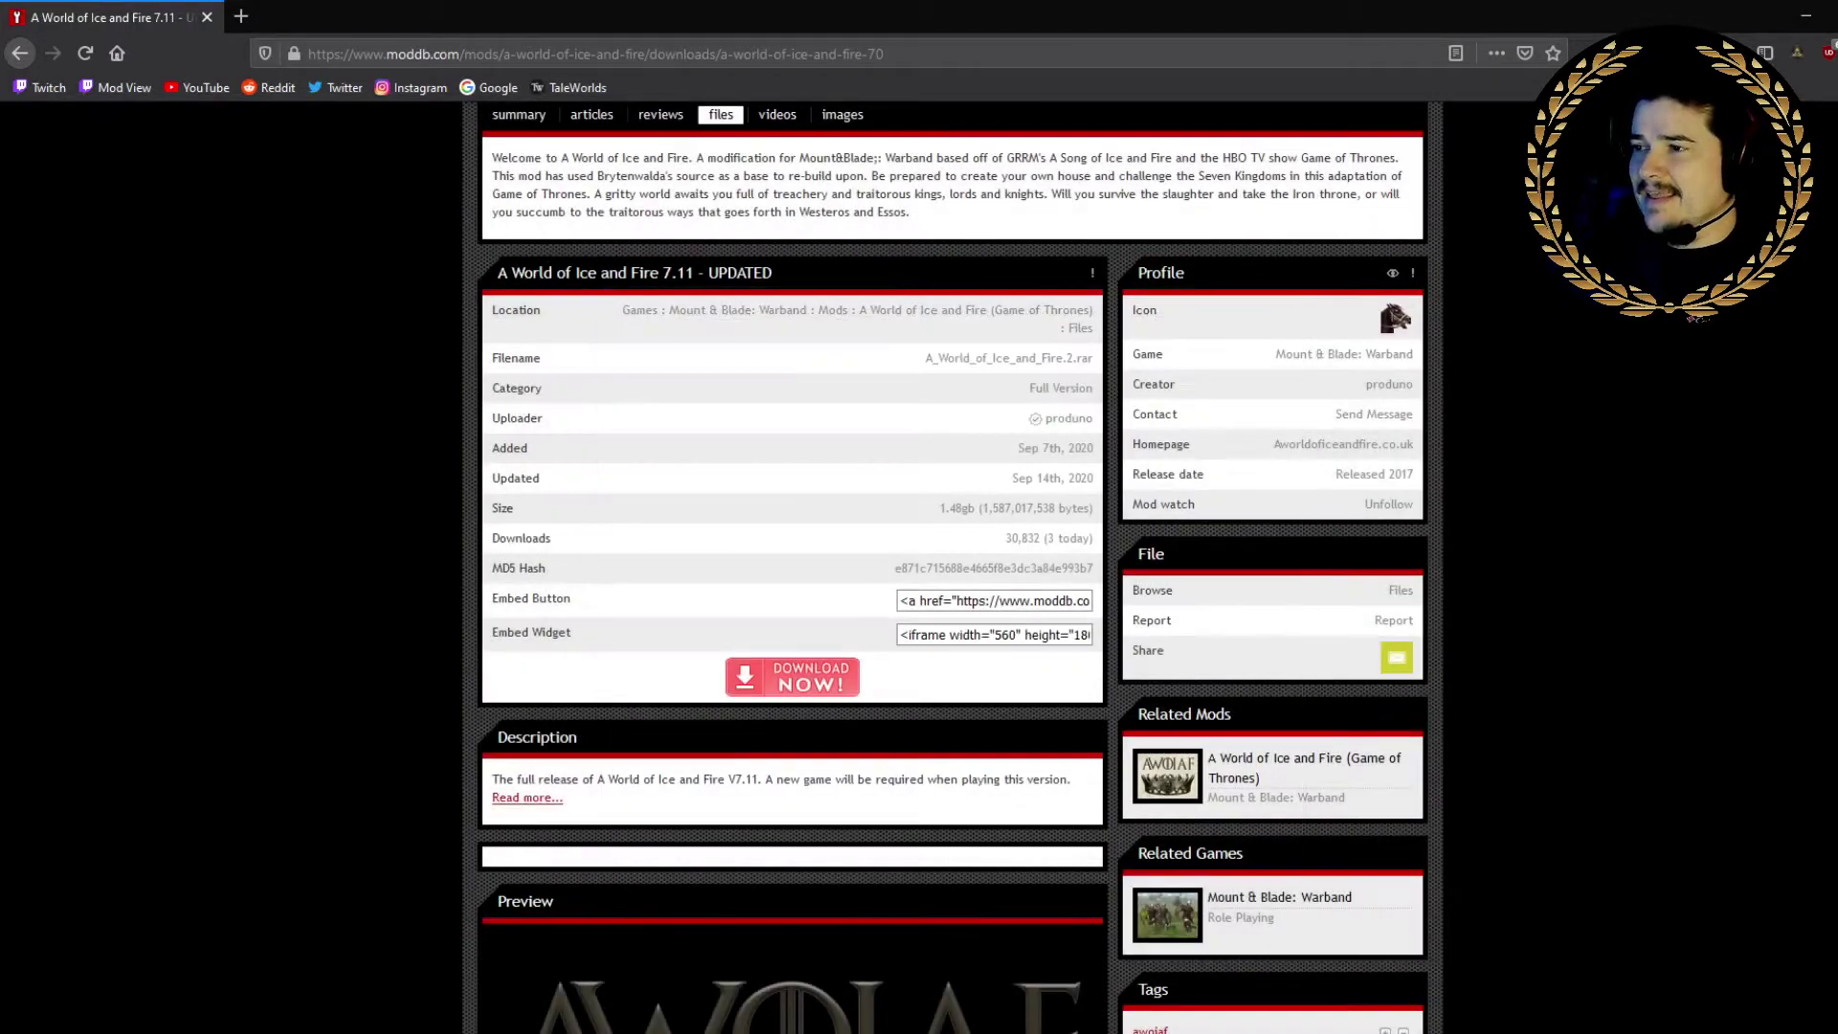
{"action": "scroll", "coordinate": [1283, 295], "scroll_direction": "up", "scroll_amount": 3}
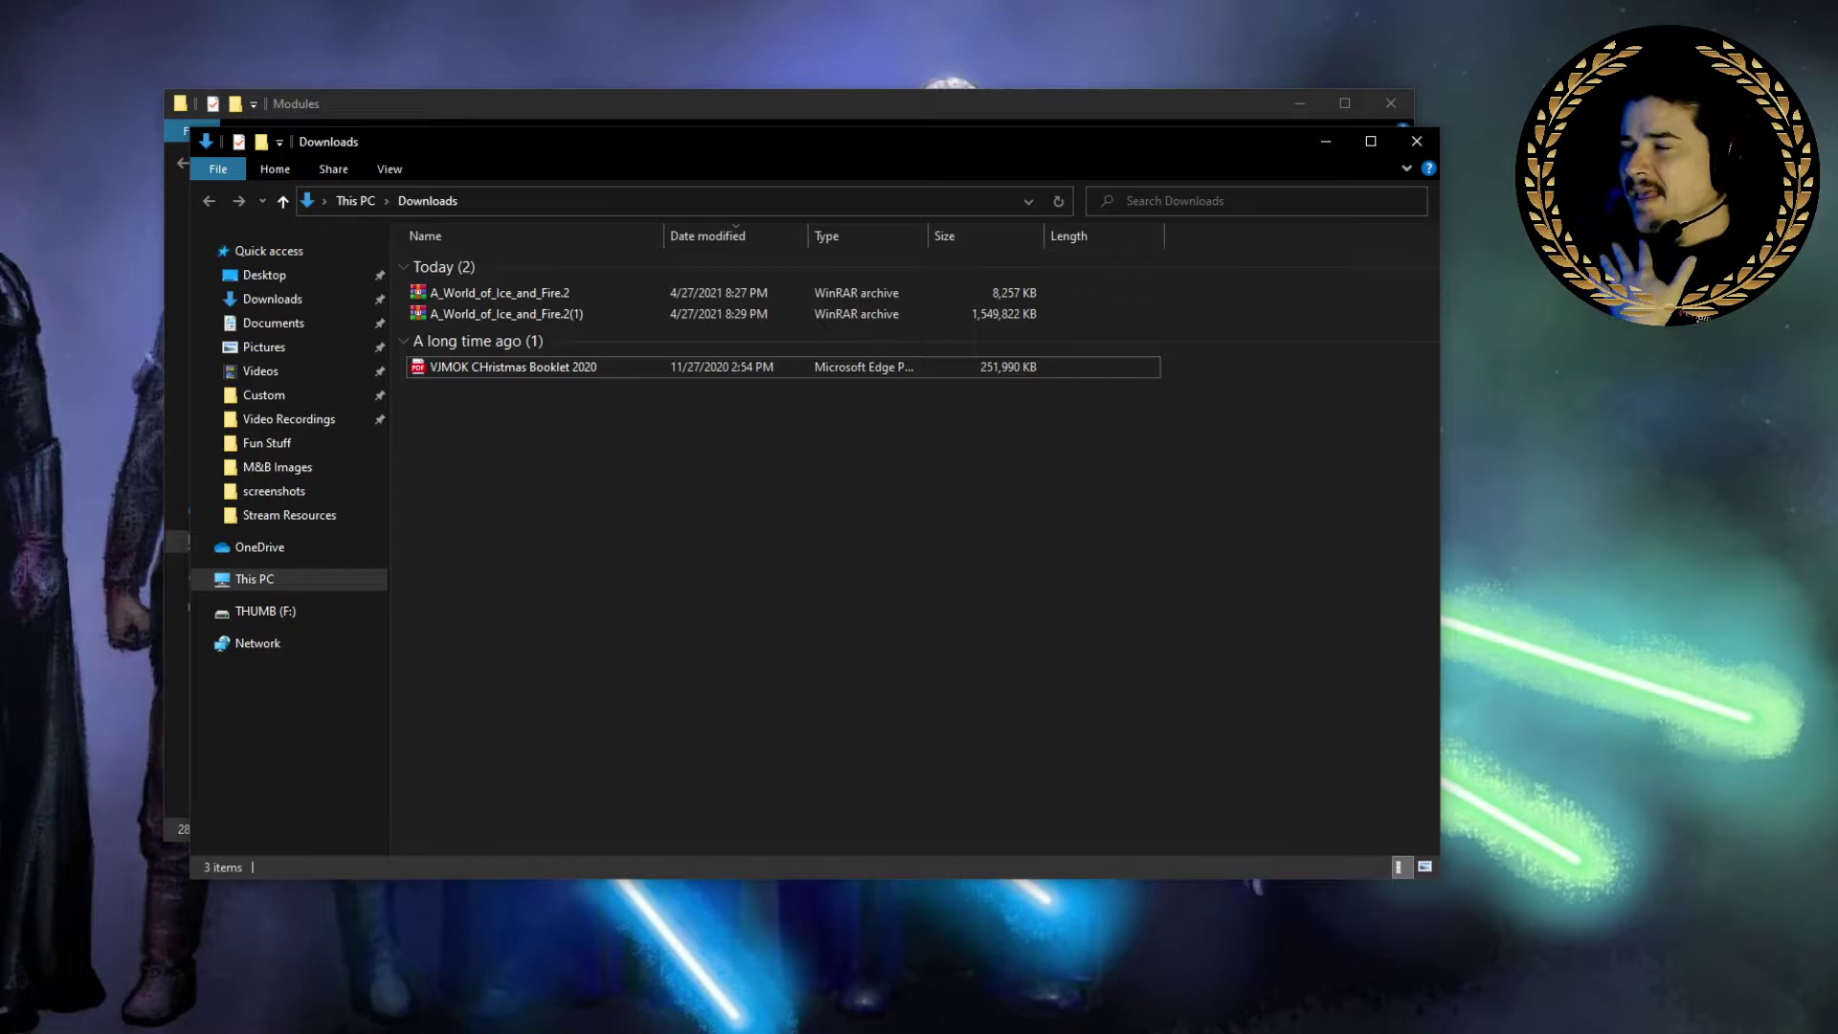
Step: Switch to the Downloads folder in File Explorer and extract the A_World_of_Ice_and_Fire.2(1) archive in place
{"action": "left_click", "coordinate": [499, 293]}
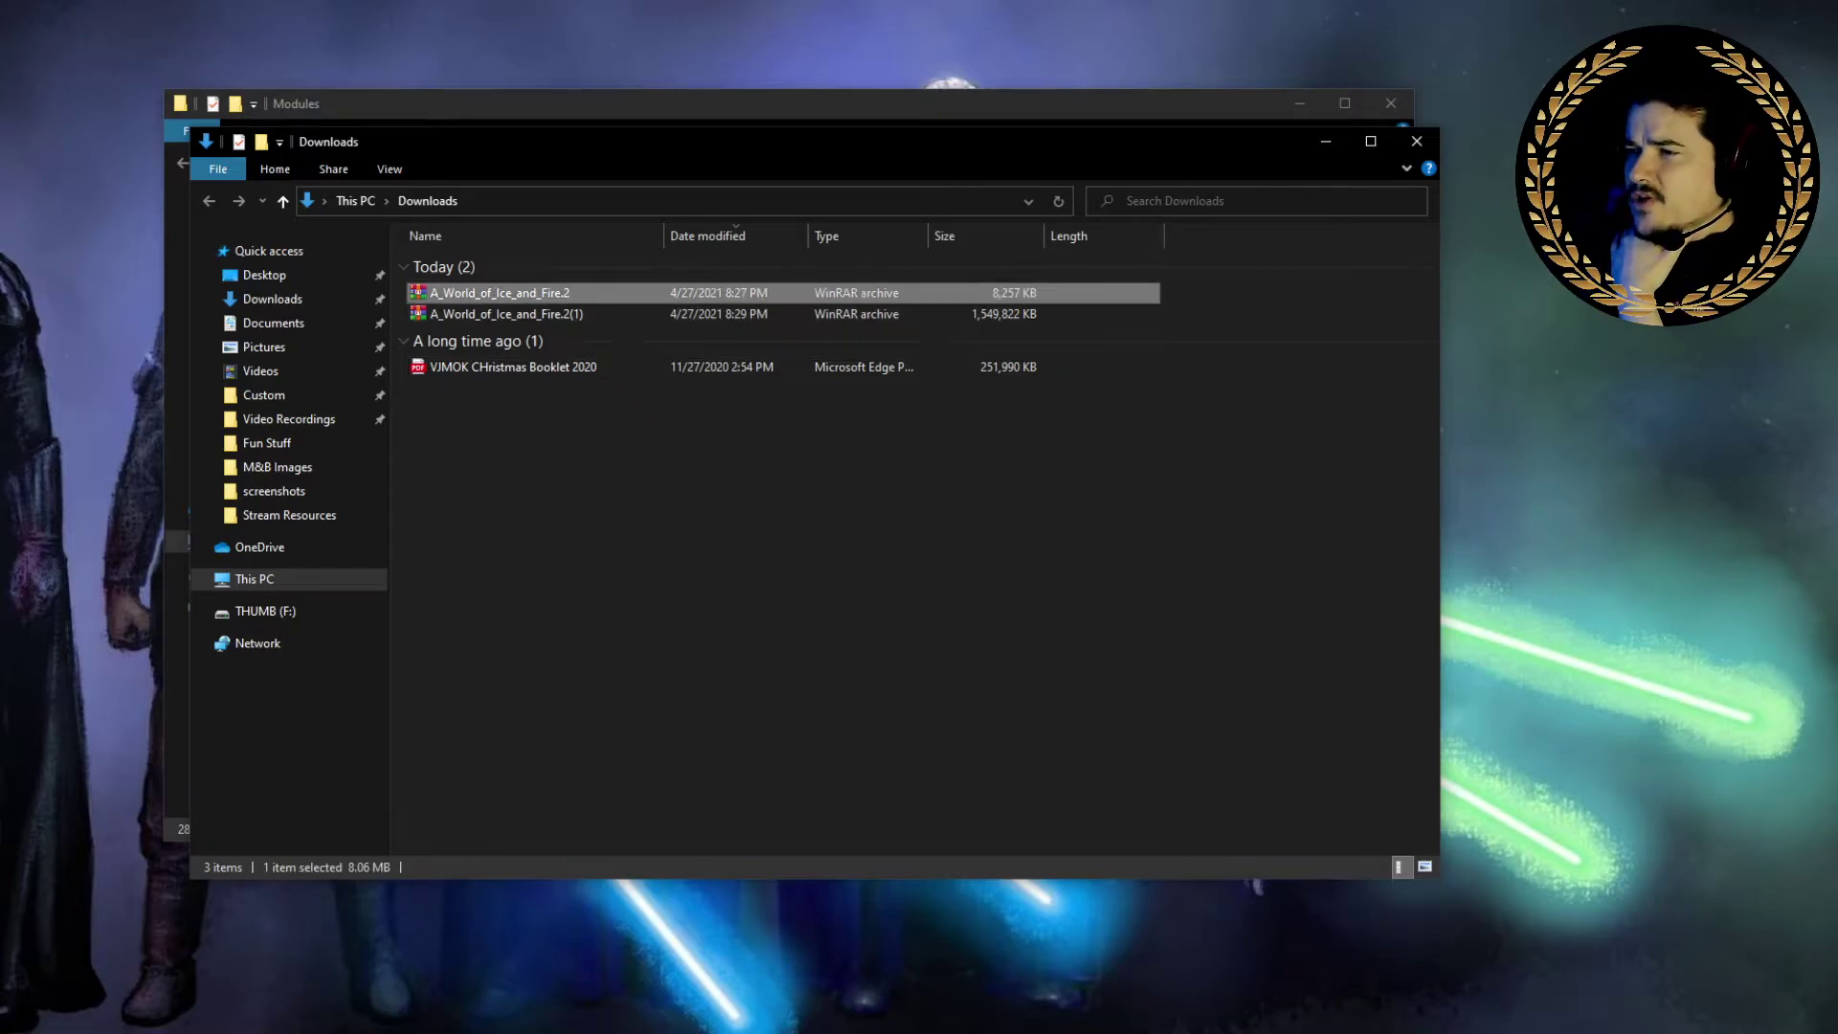
{"action": "left_click", "coordinate": [506, 314]}
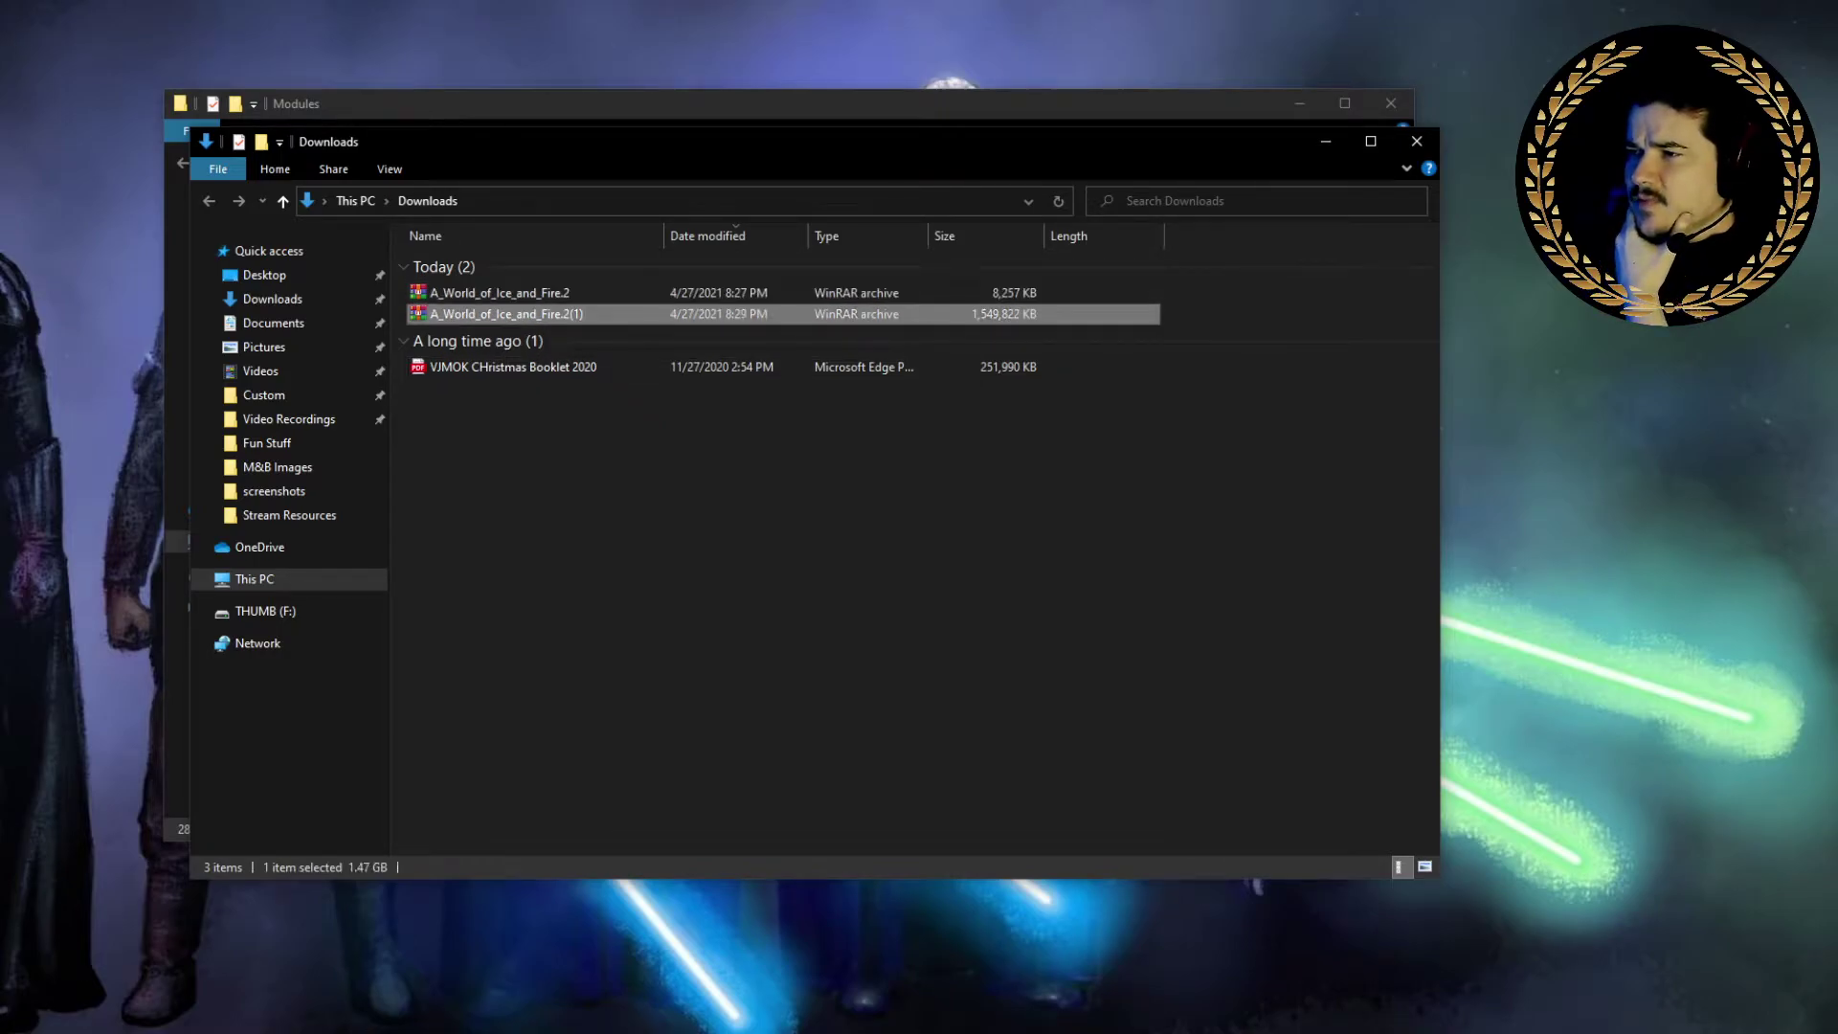
{"action": "left_click", "coordinate": [499, 293]}
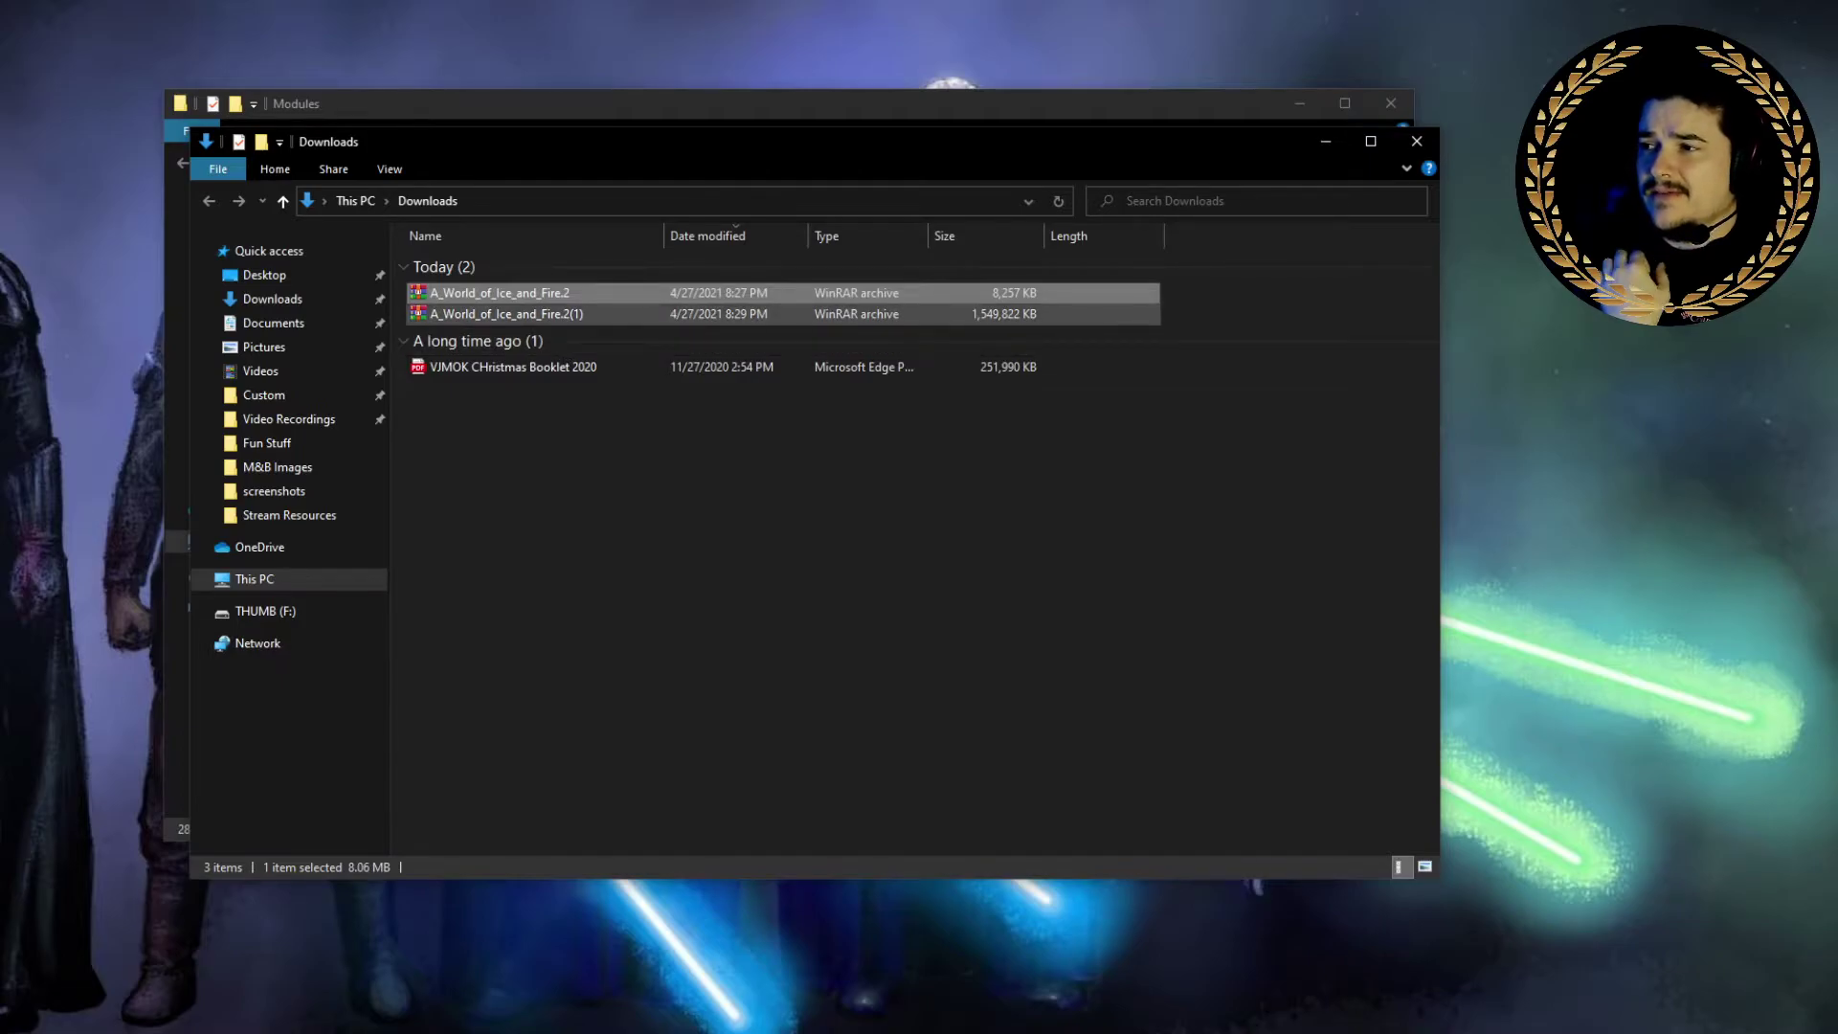
{"action": "left_click", "coordinate": [507, 314]}
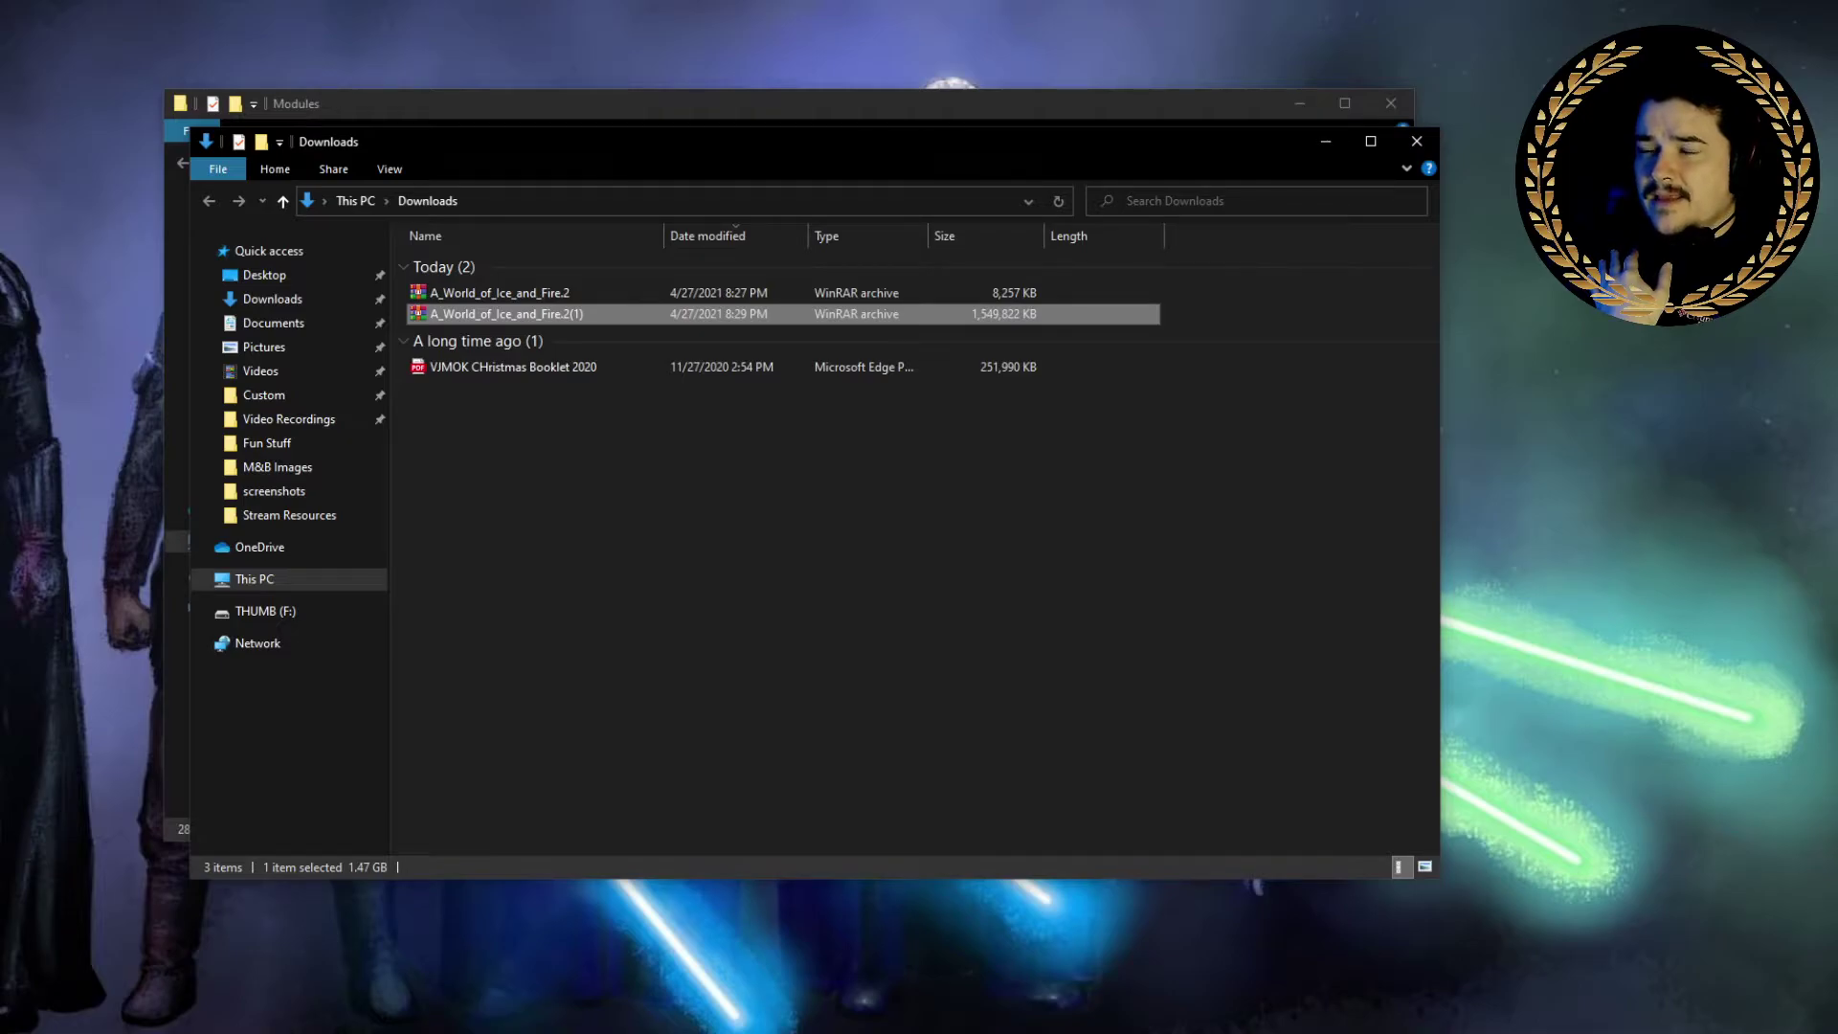
{"action": "right_click", "coordinate": [919, 314]}
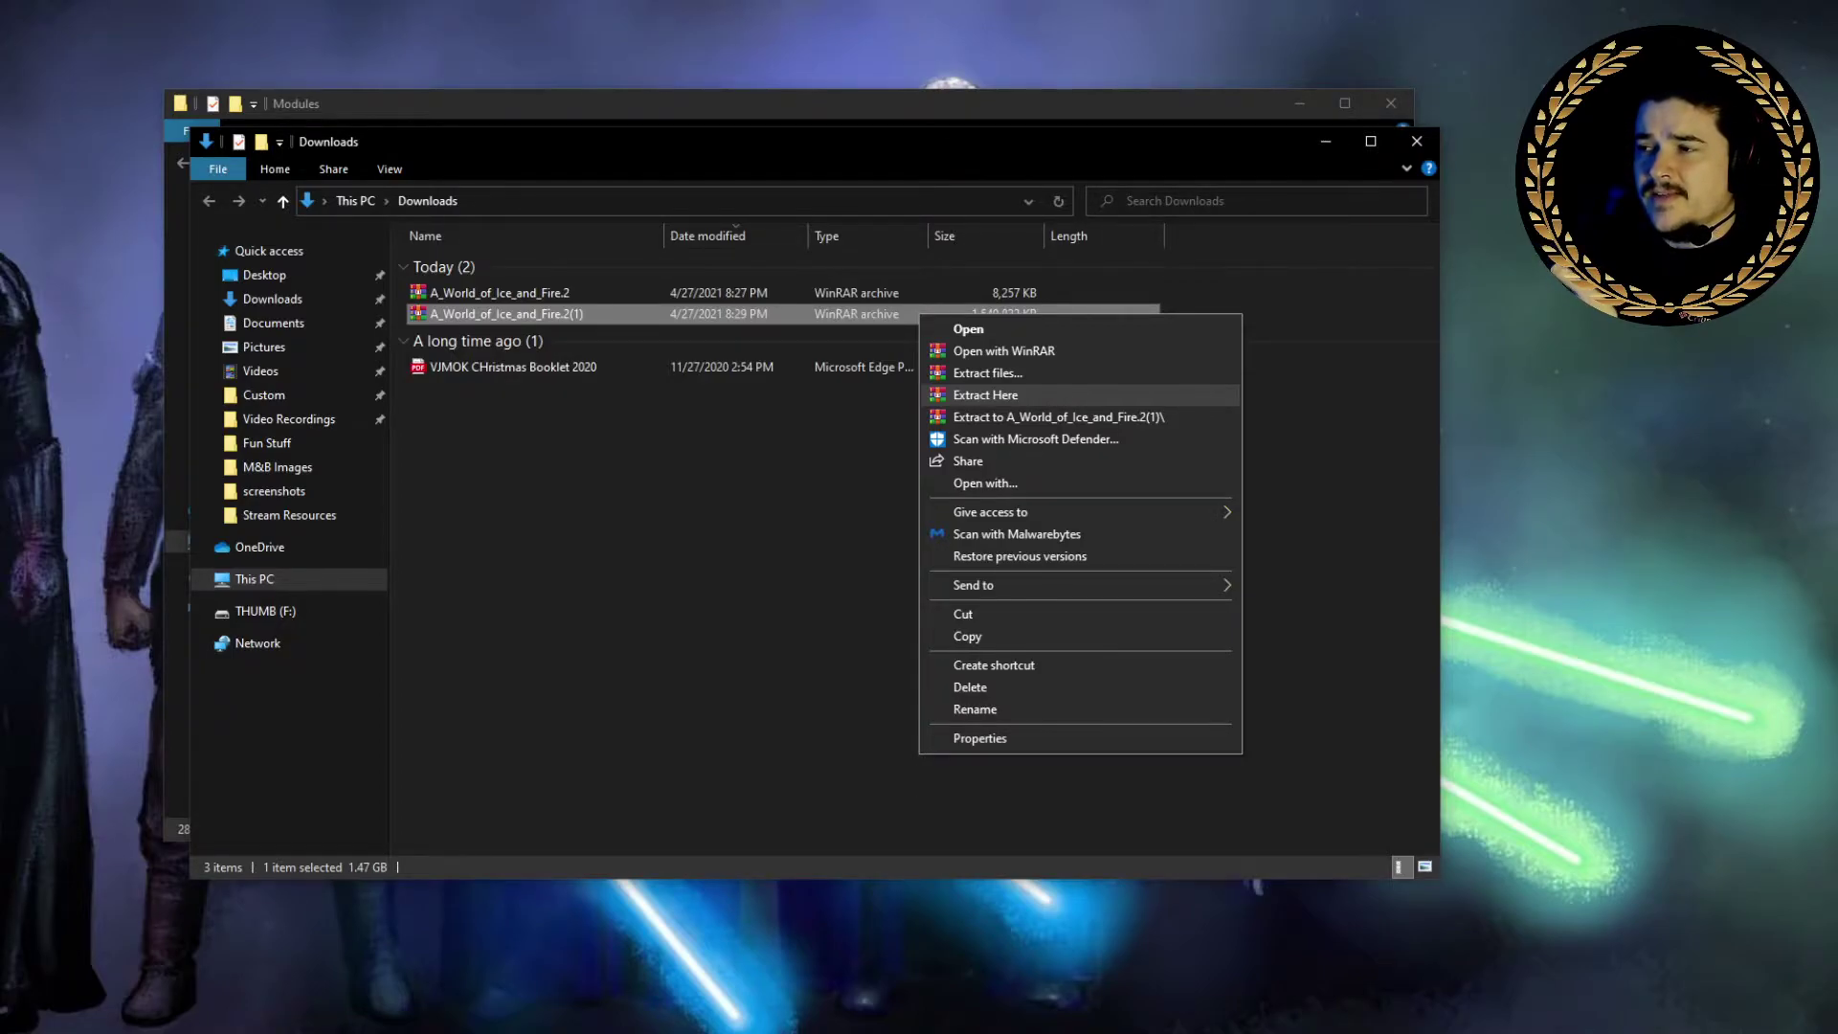
{"action": "left_click", "coordinate": [999, 395]}
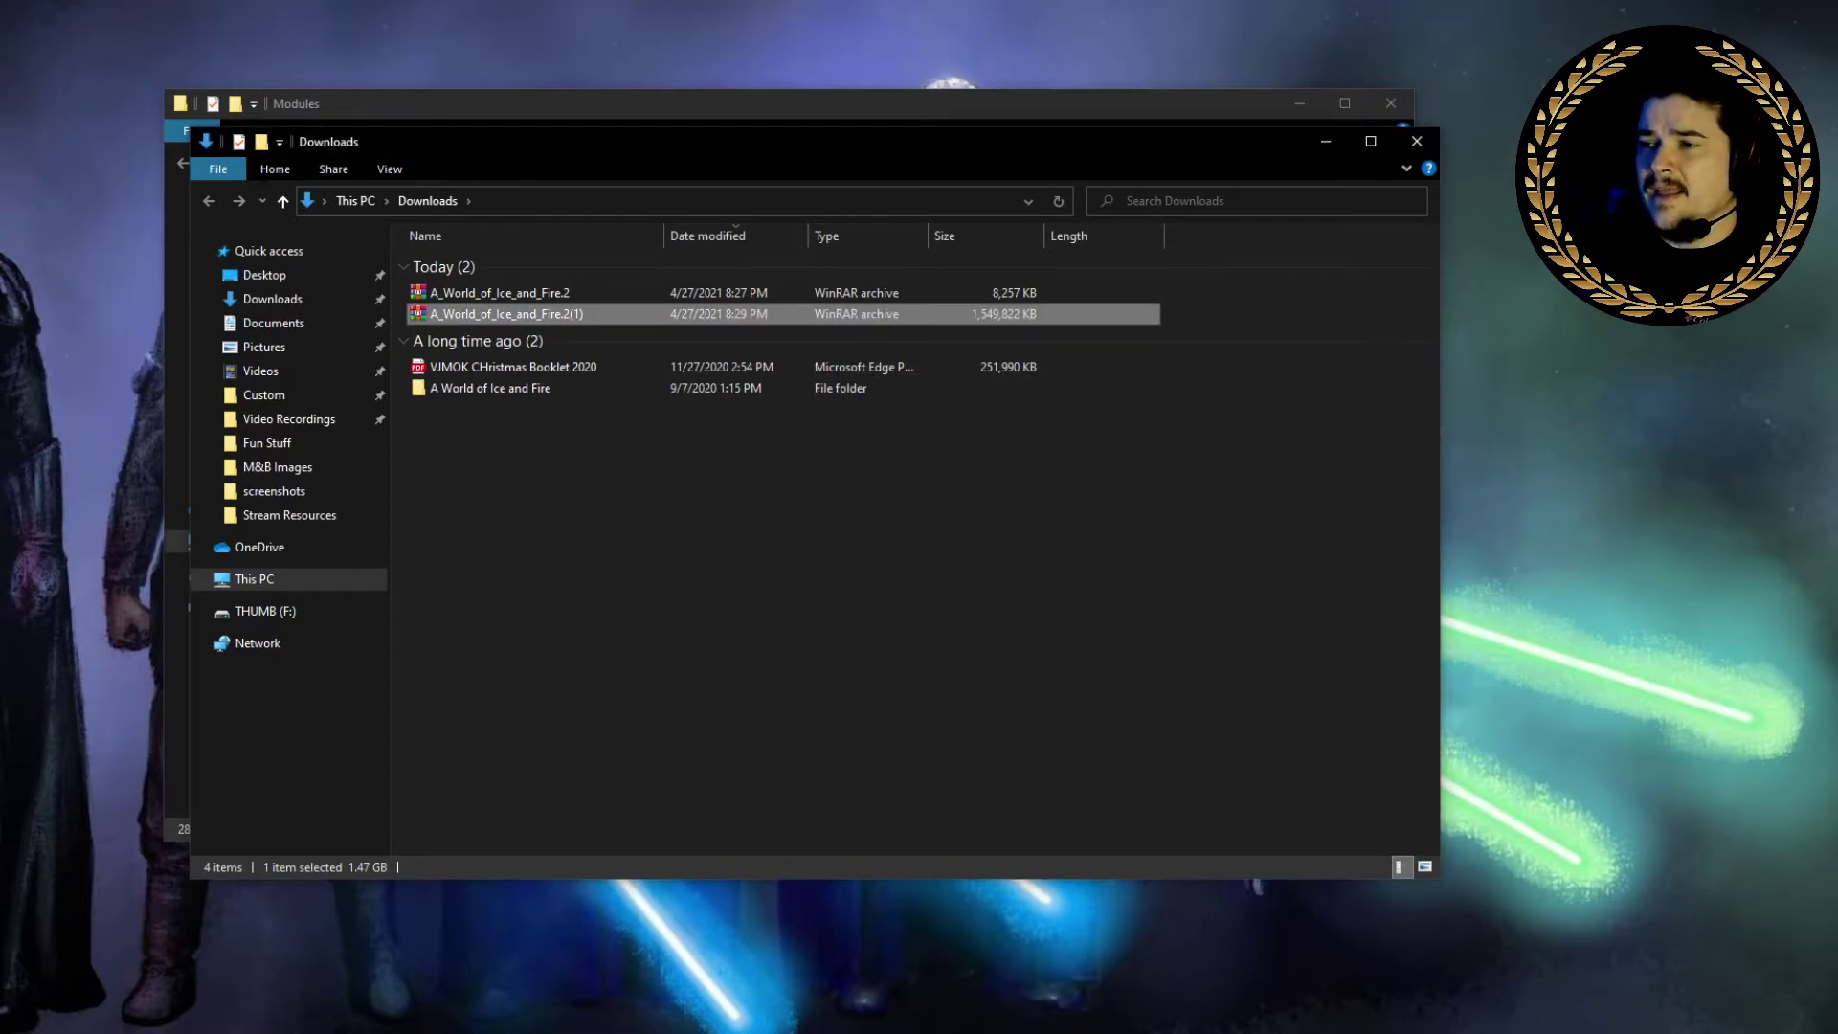
Step: Arrange the Downloads and MountBlade Warband Modules windows side by side so both folder lists are accessible
{"action": "left_click", "coordinate": [475, 388]}
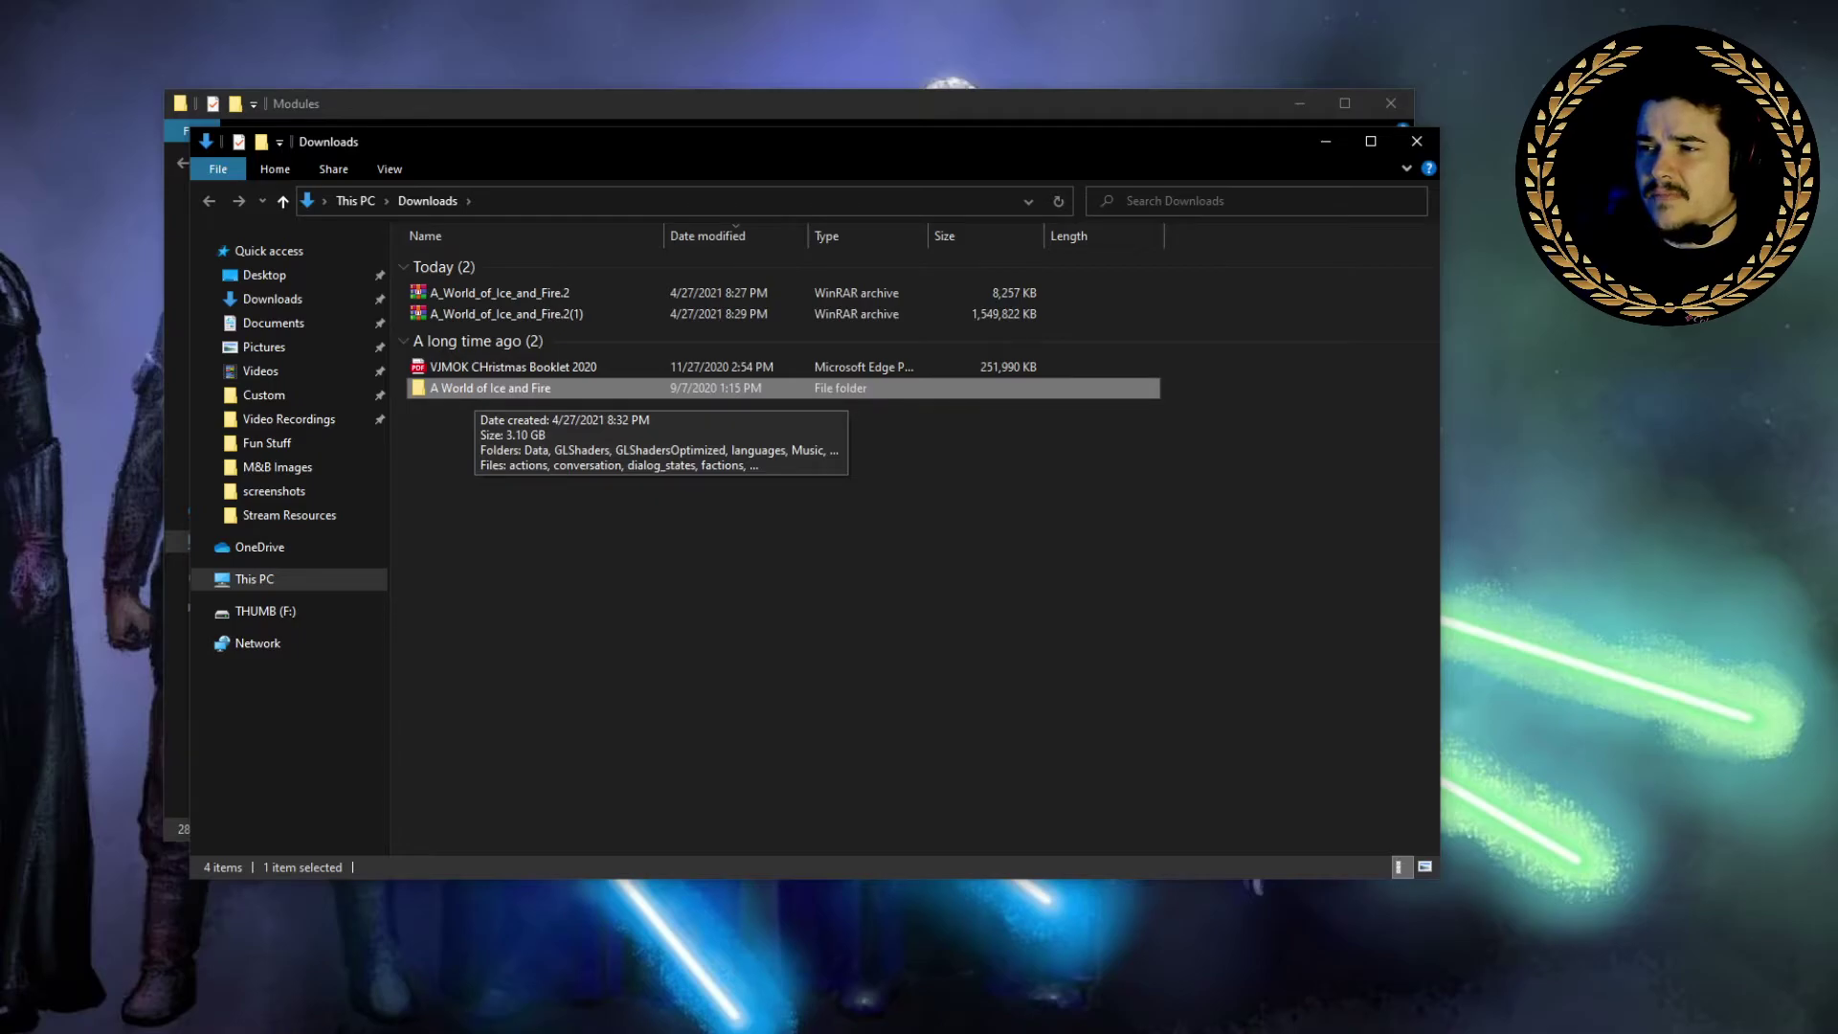
{"action": "left_click_drag", "start_coordinate": [794, 146], "coordinate": [1098, 172]}
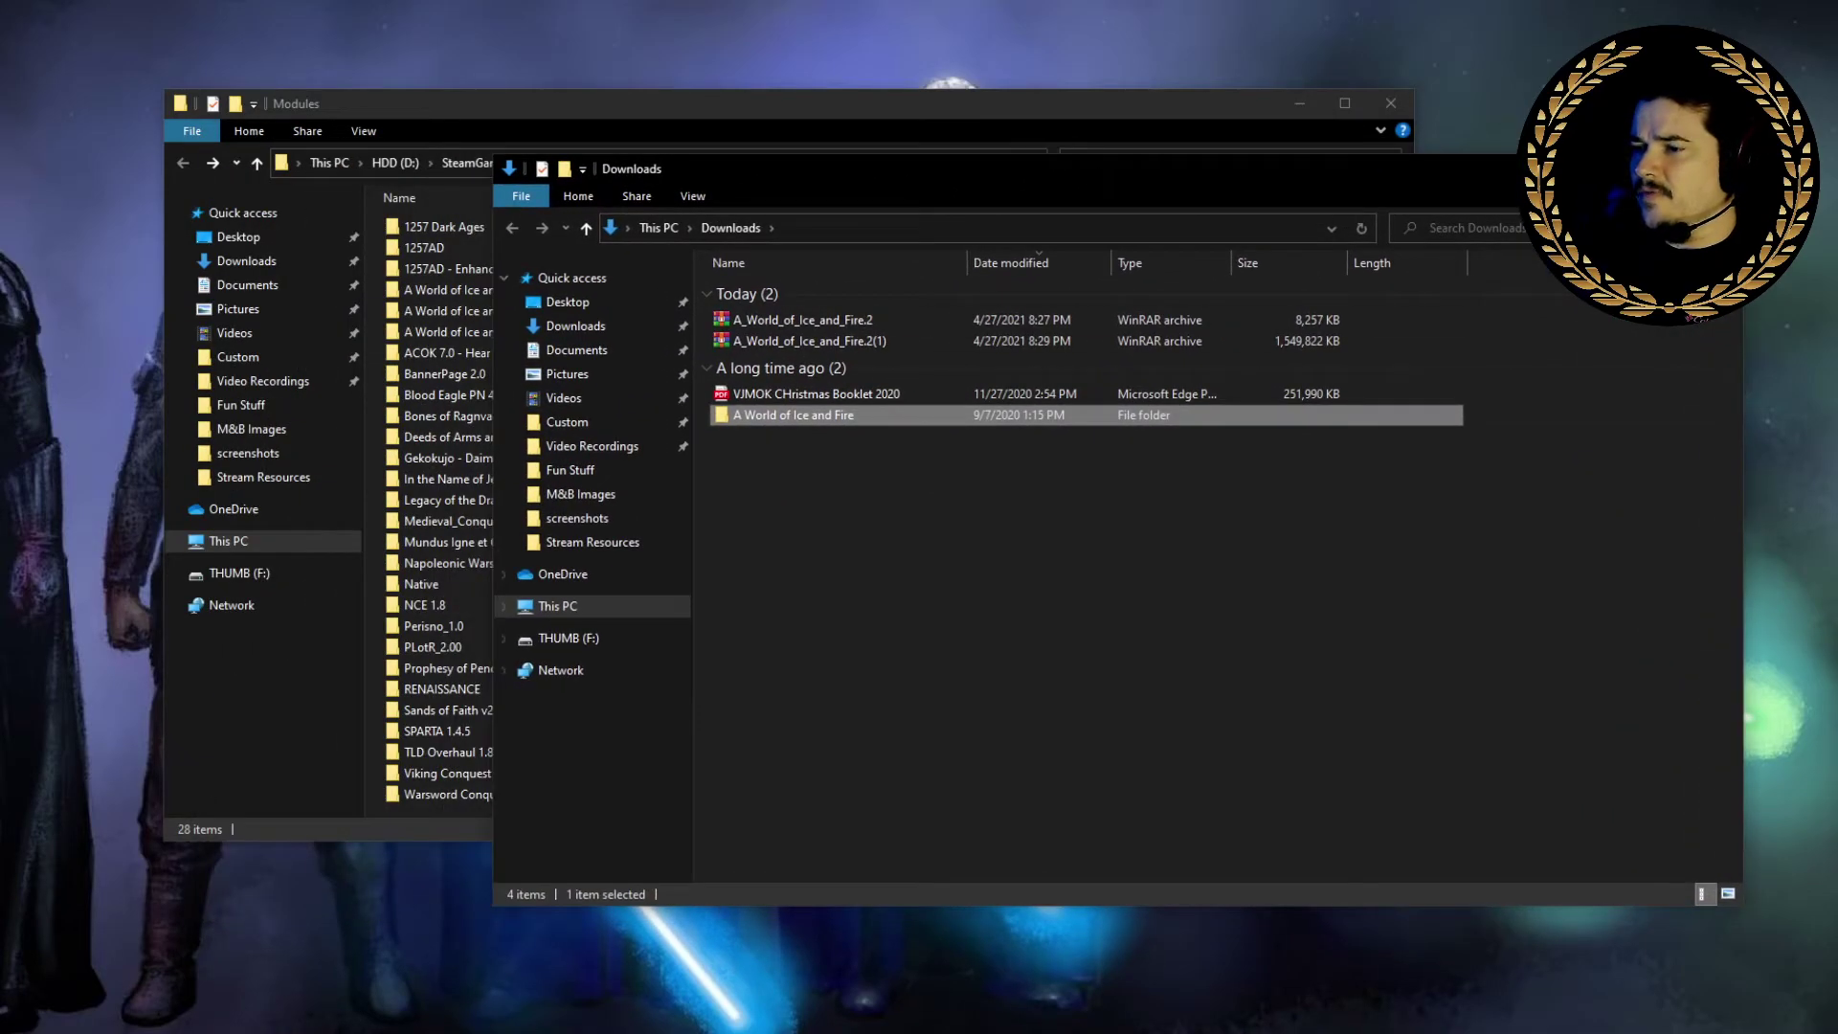
{"action": "left_click_drag", "start_coordinate": [498, 908], "coordinate": [857, 836]}
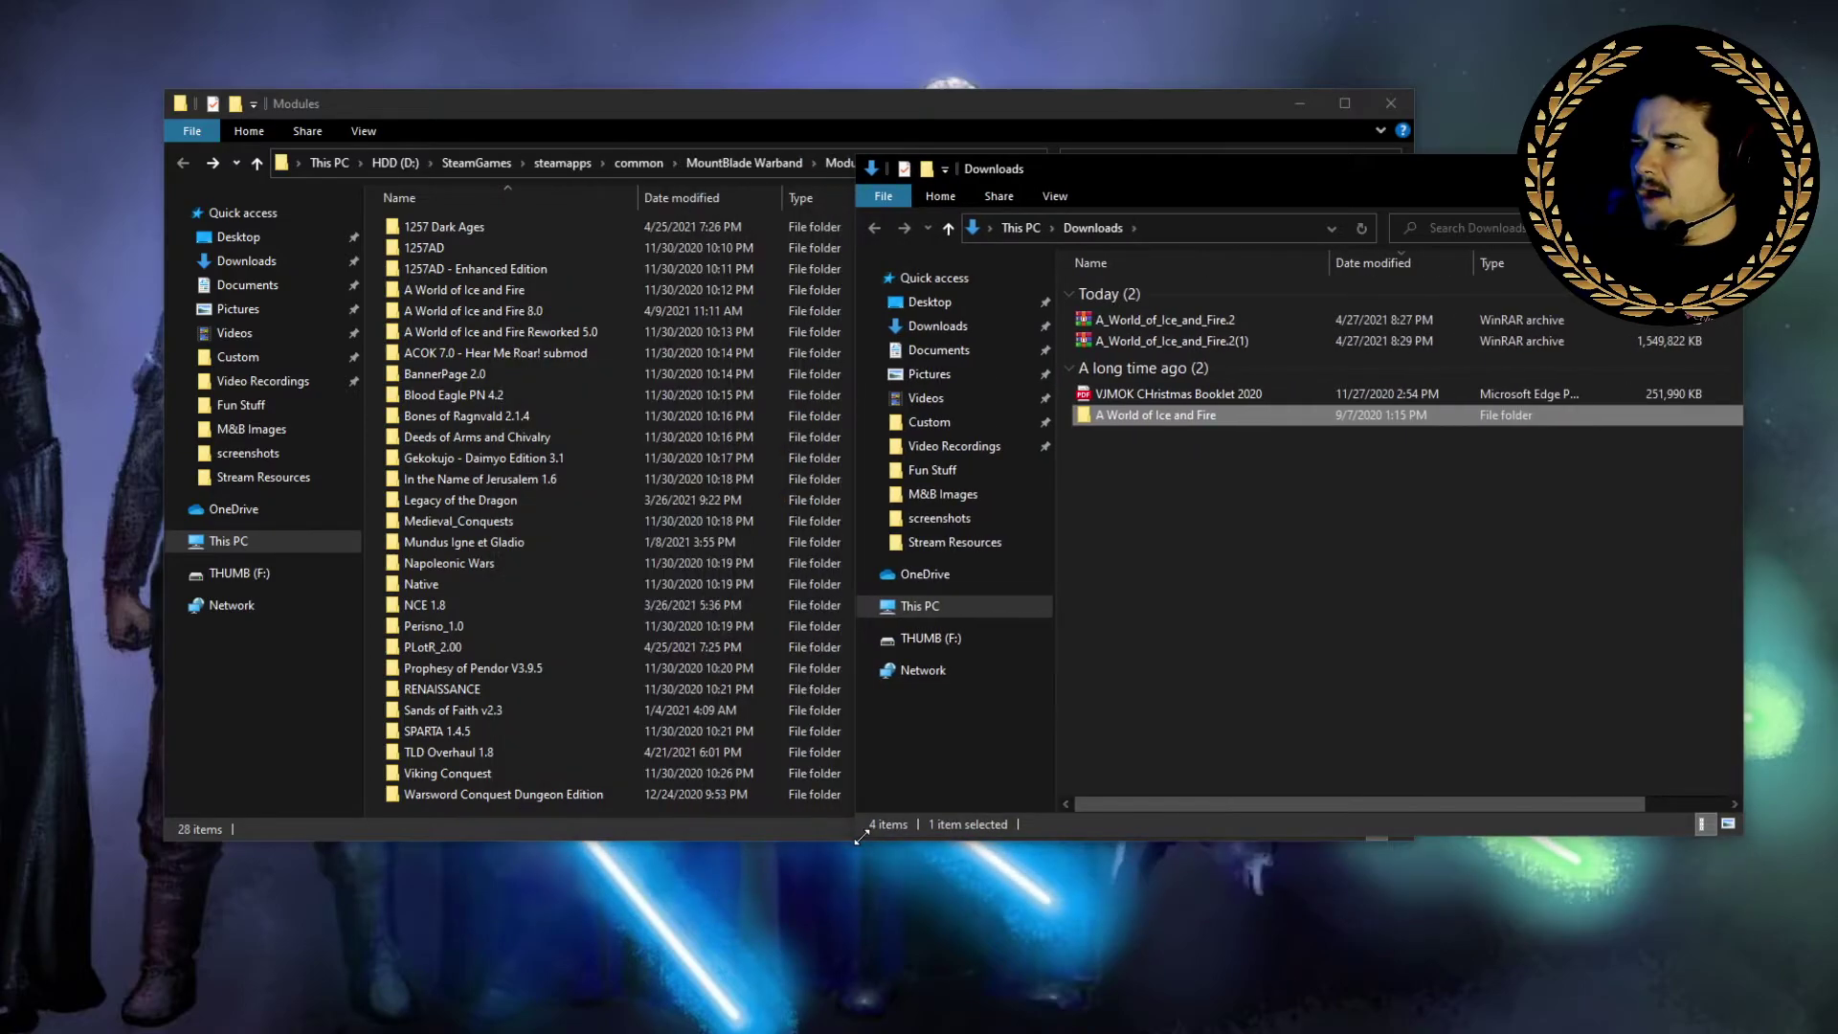
{"action": "left_click_drag", "start_coordinate": [805, 103], "coordinate": [686, 71]}
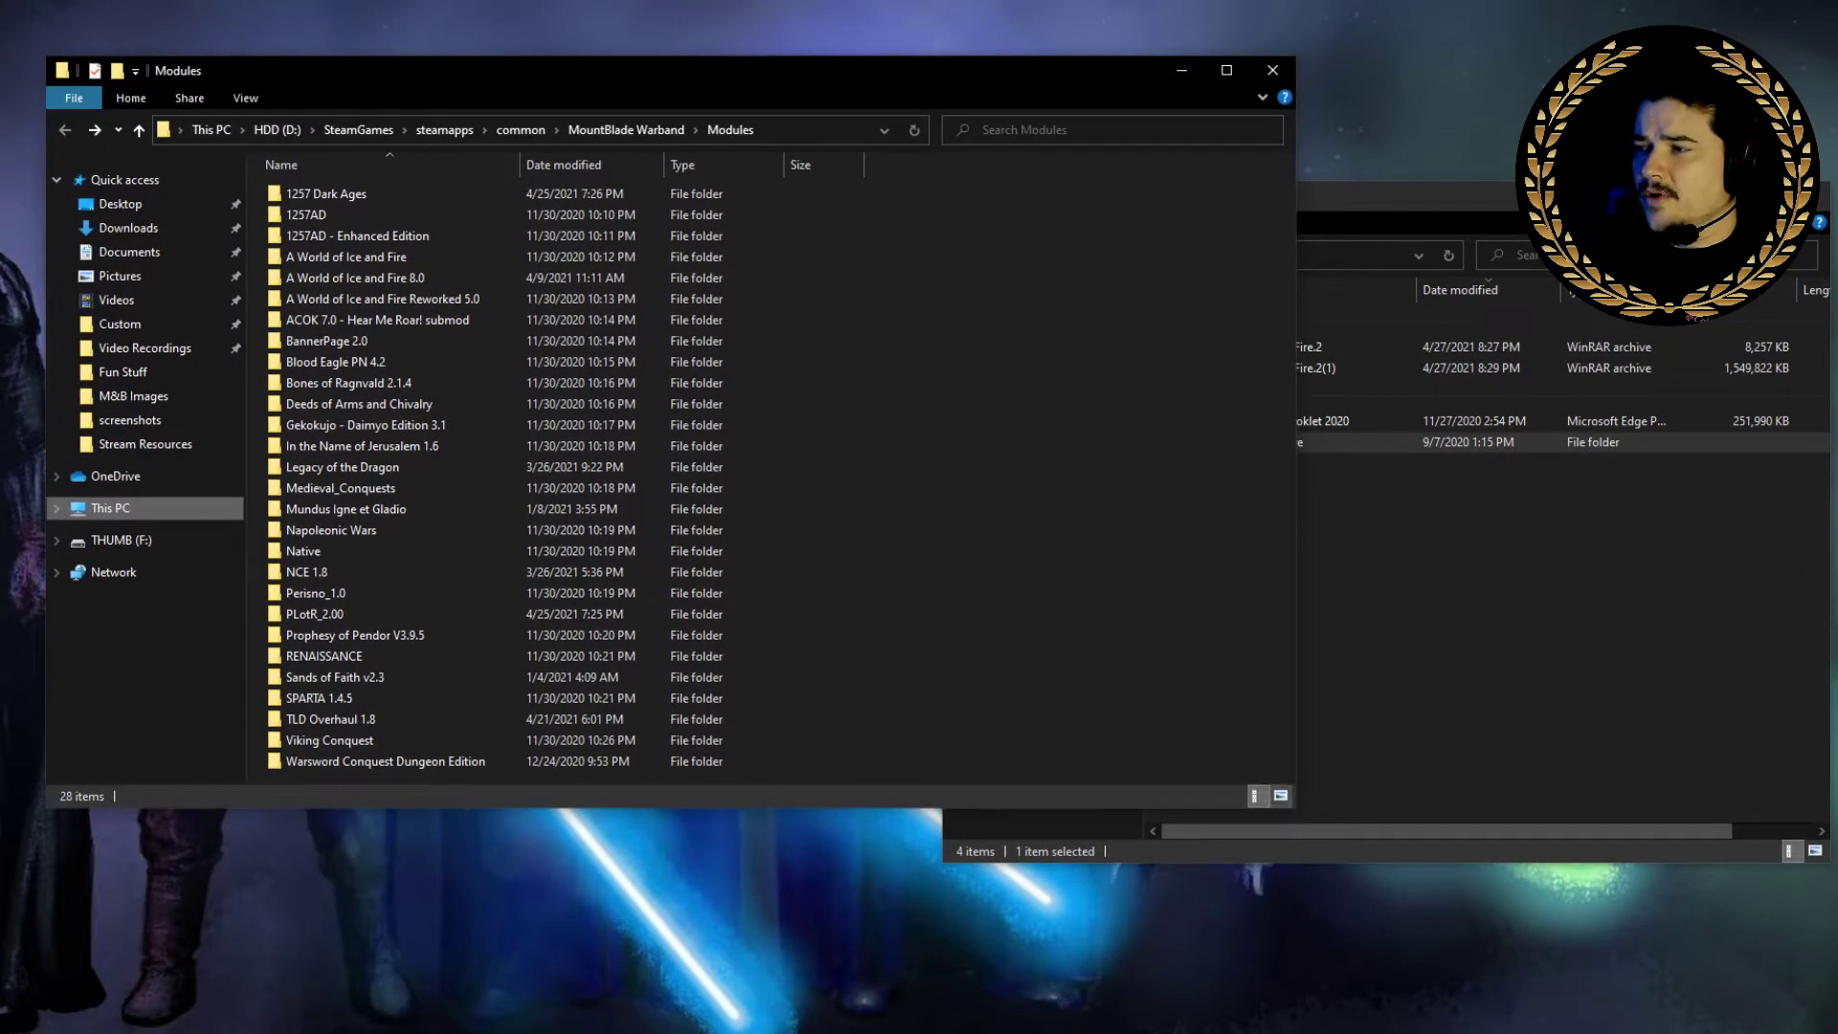
{"action": "left_click_drag", "start_coordinate": [1294, 807], "coordinate": [1679, 864]}
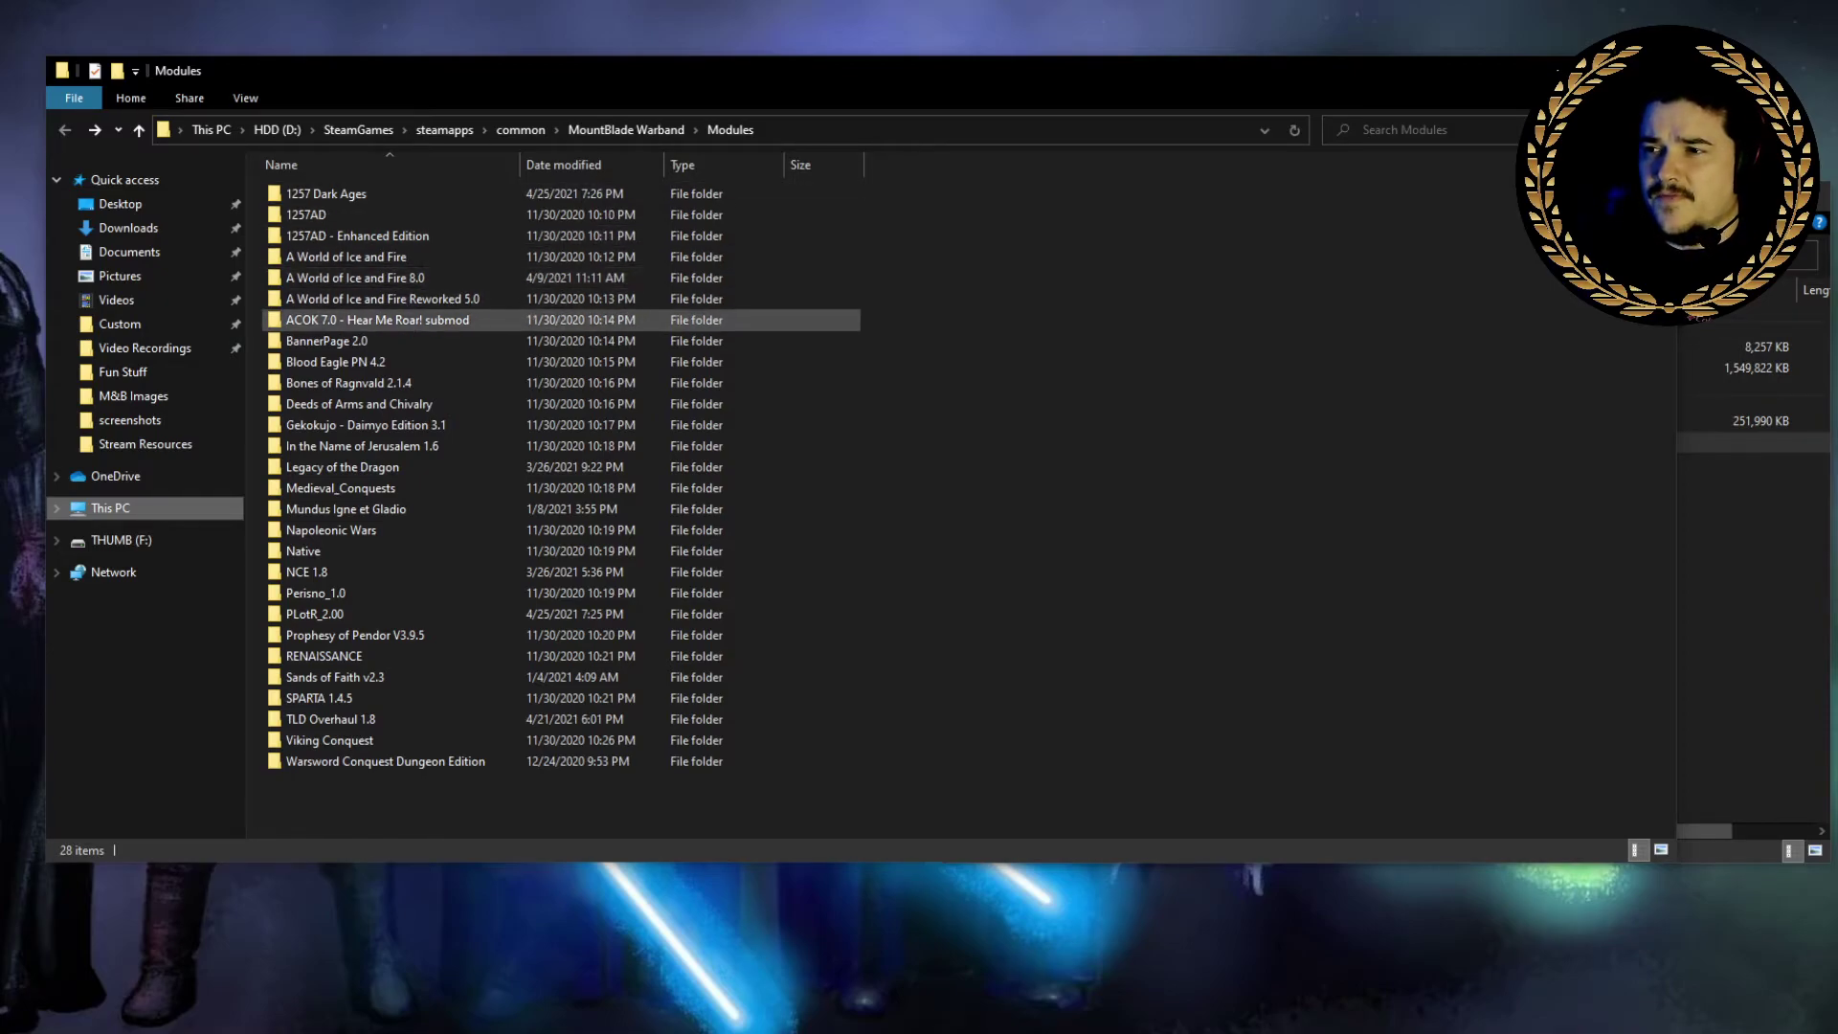
{"action": "left_click", "coordinate": [507, 277]}
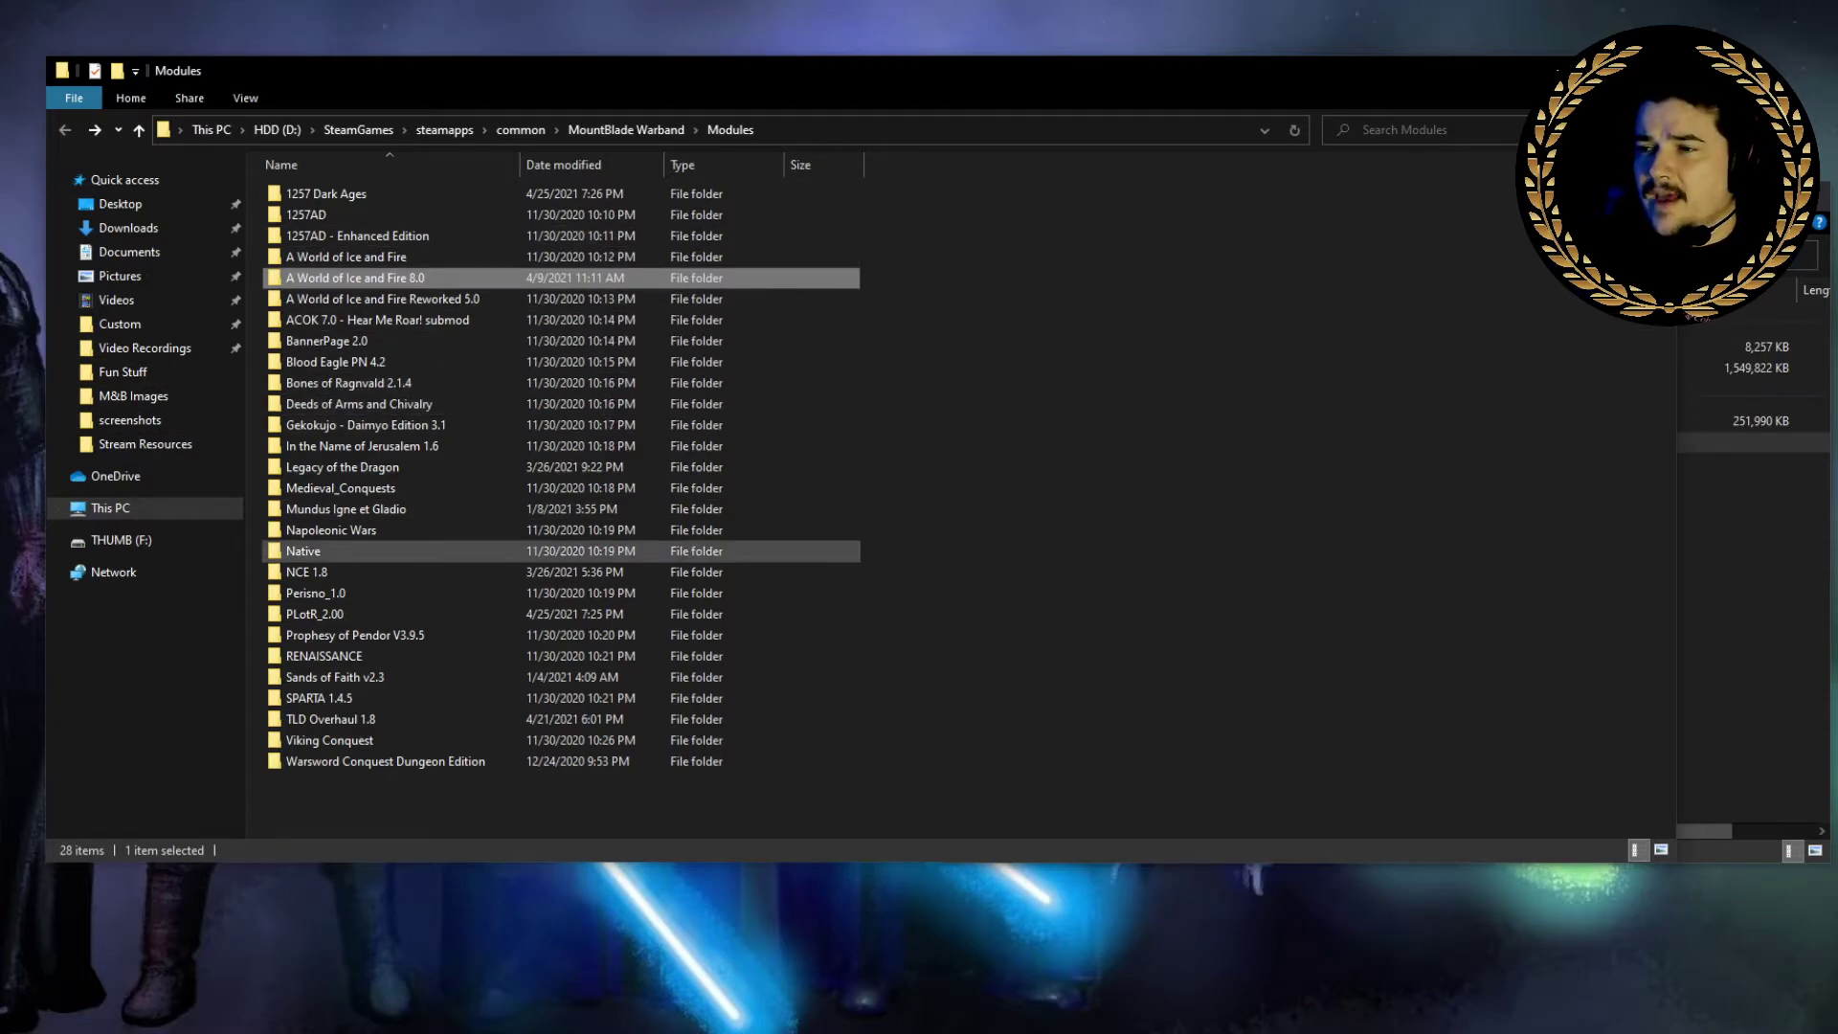
{"action": "key", "text": "alt+Tab"}
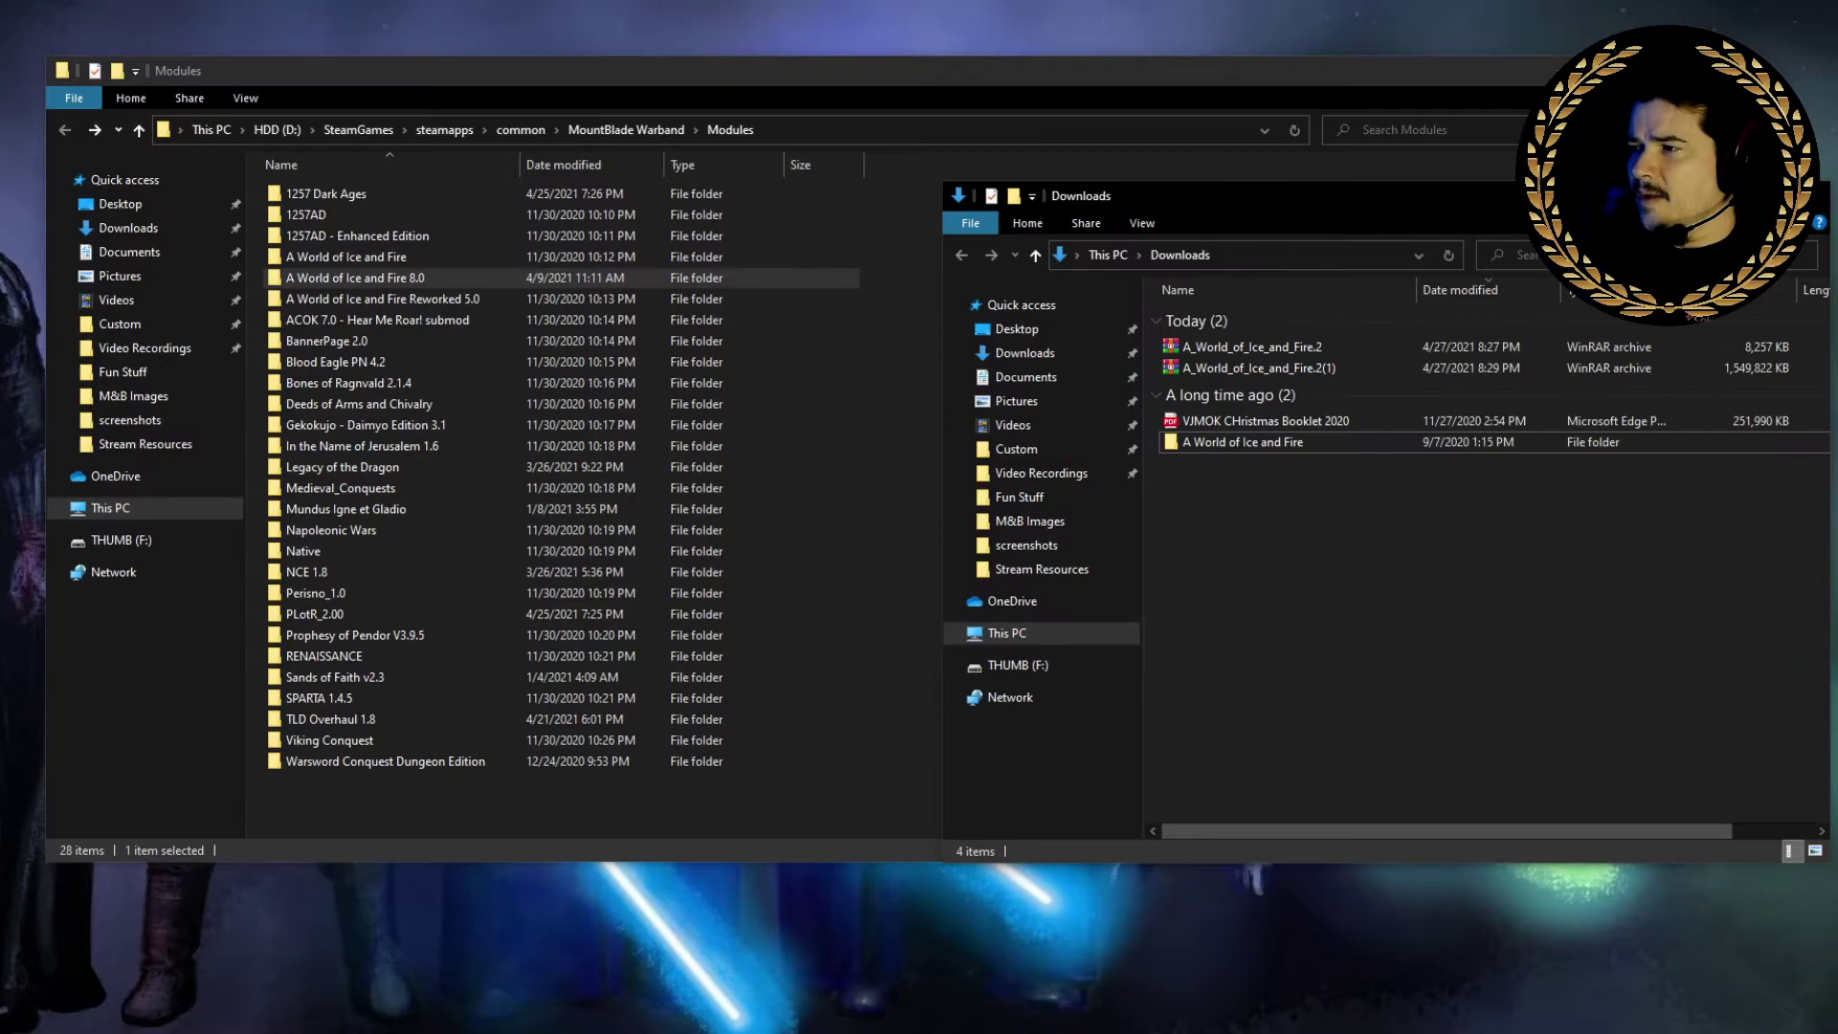
Step: Rename the extracted A World of Ice and Fire folder in Downloads as "A World of Ice and Fire YT Tutorial"
{"action": "left_click", "coordinate": [1242, 442]}
{"action": "right_click", "coordinate": [1285, 450]}
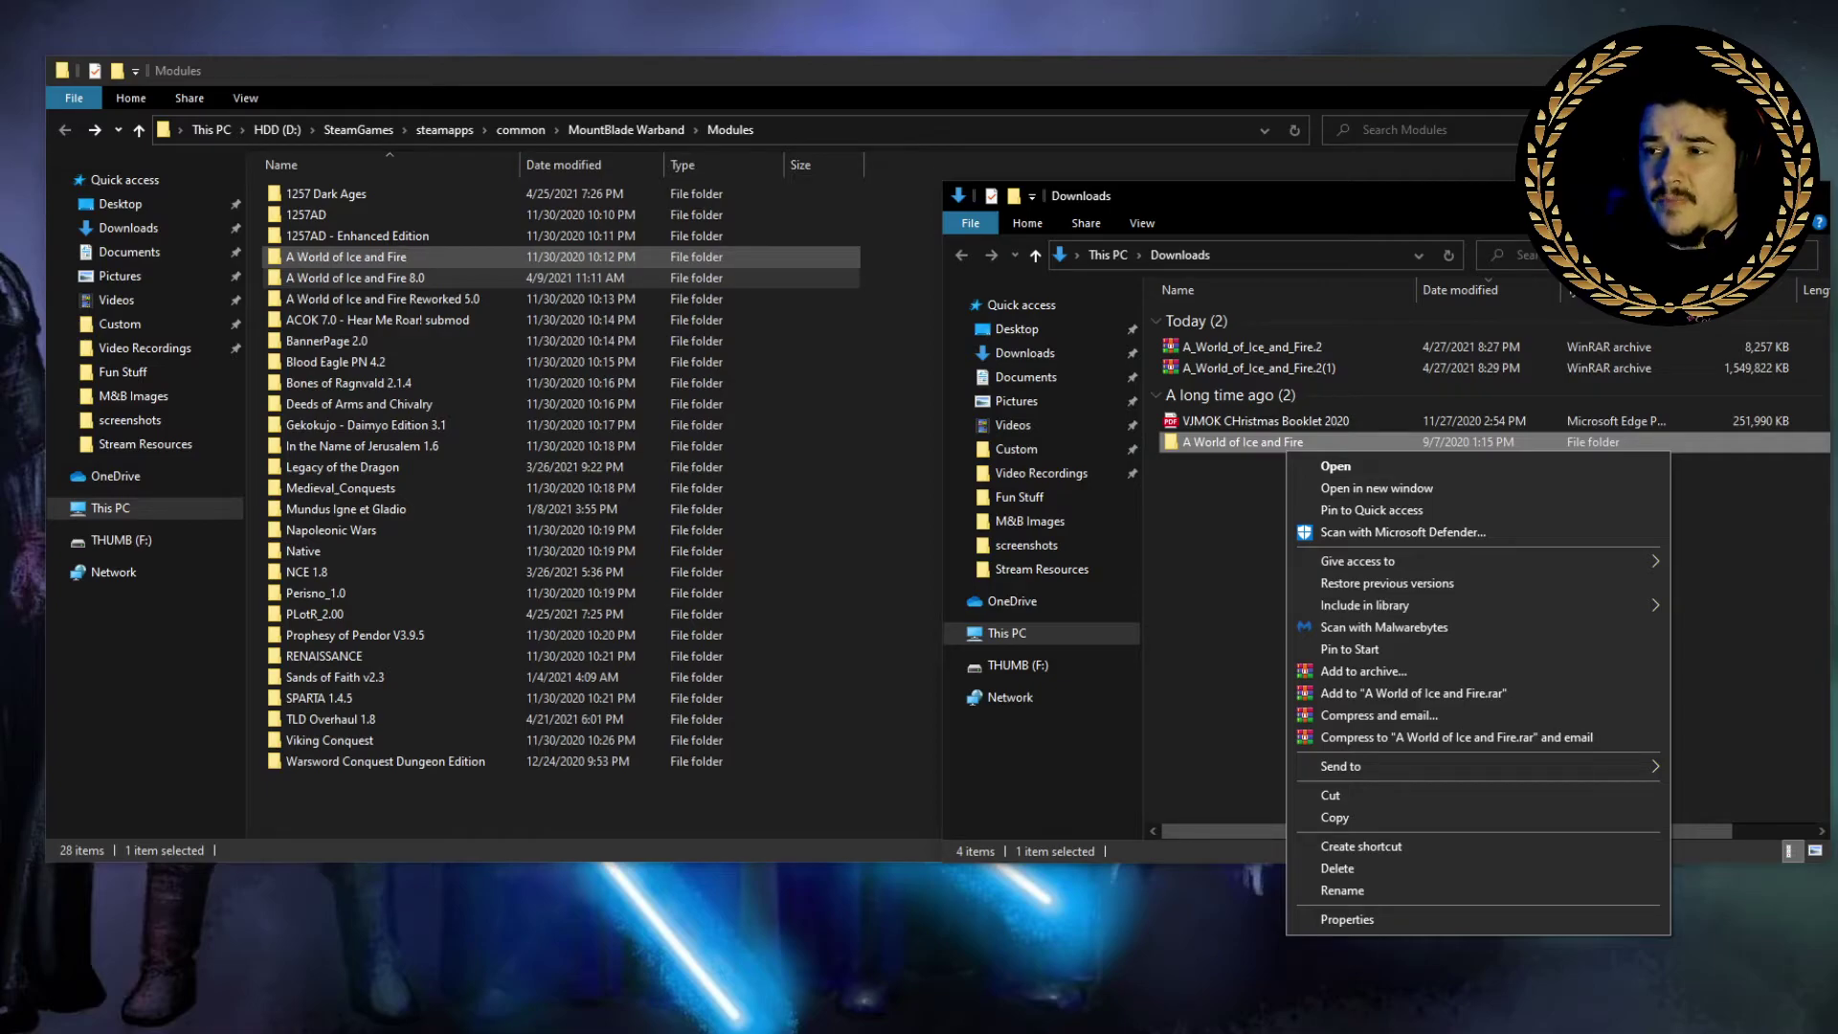
{"action": "left_click", "coordinate": [1216, 574]}
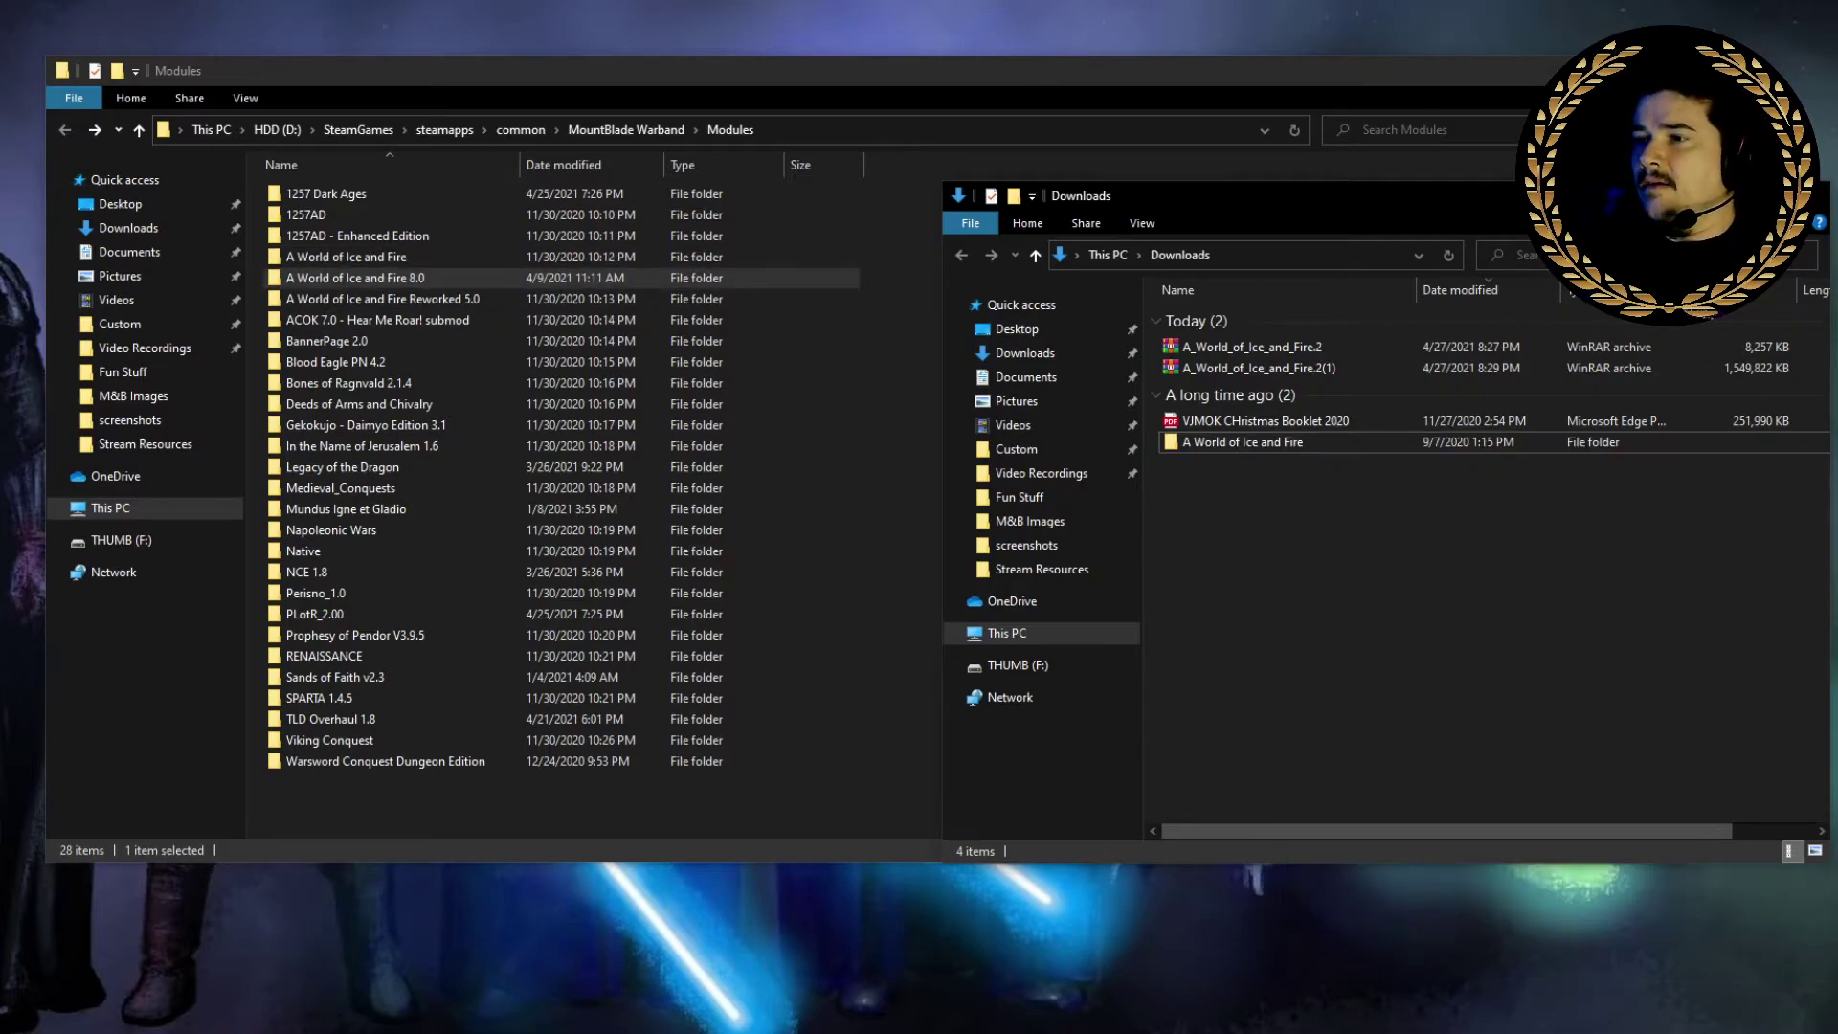
{"action": "right_click", "coordinate": [1238, 443]}
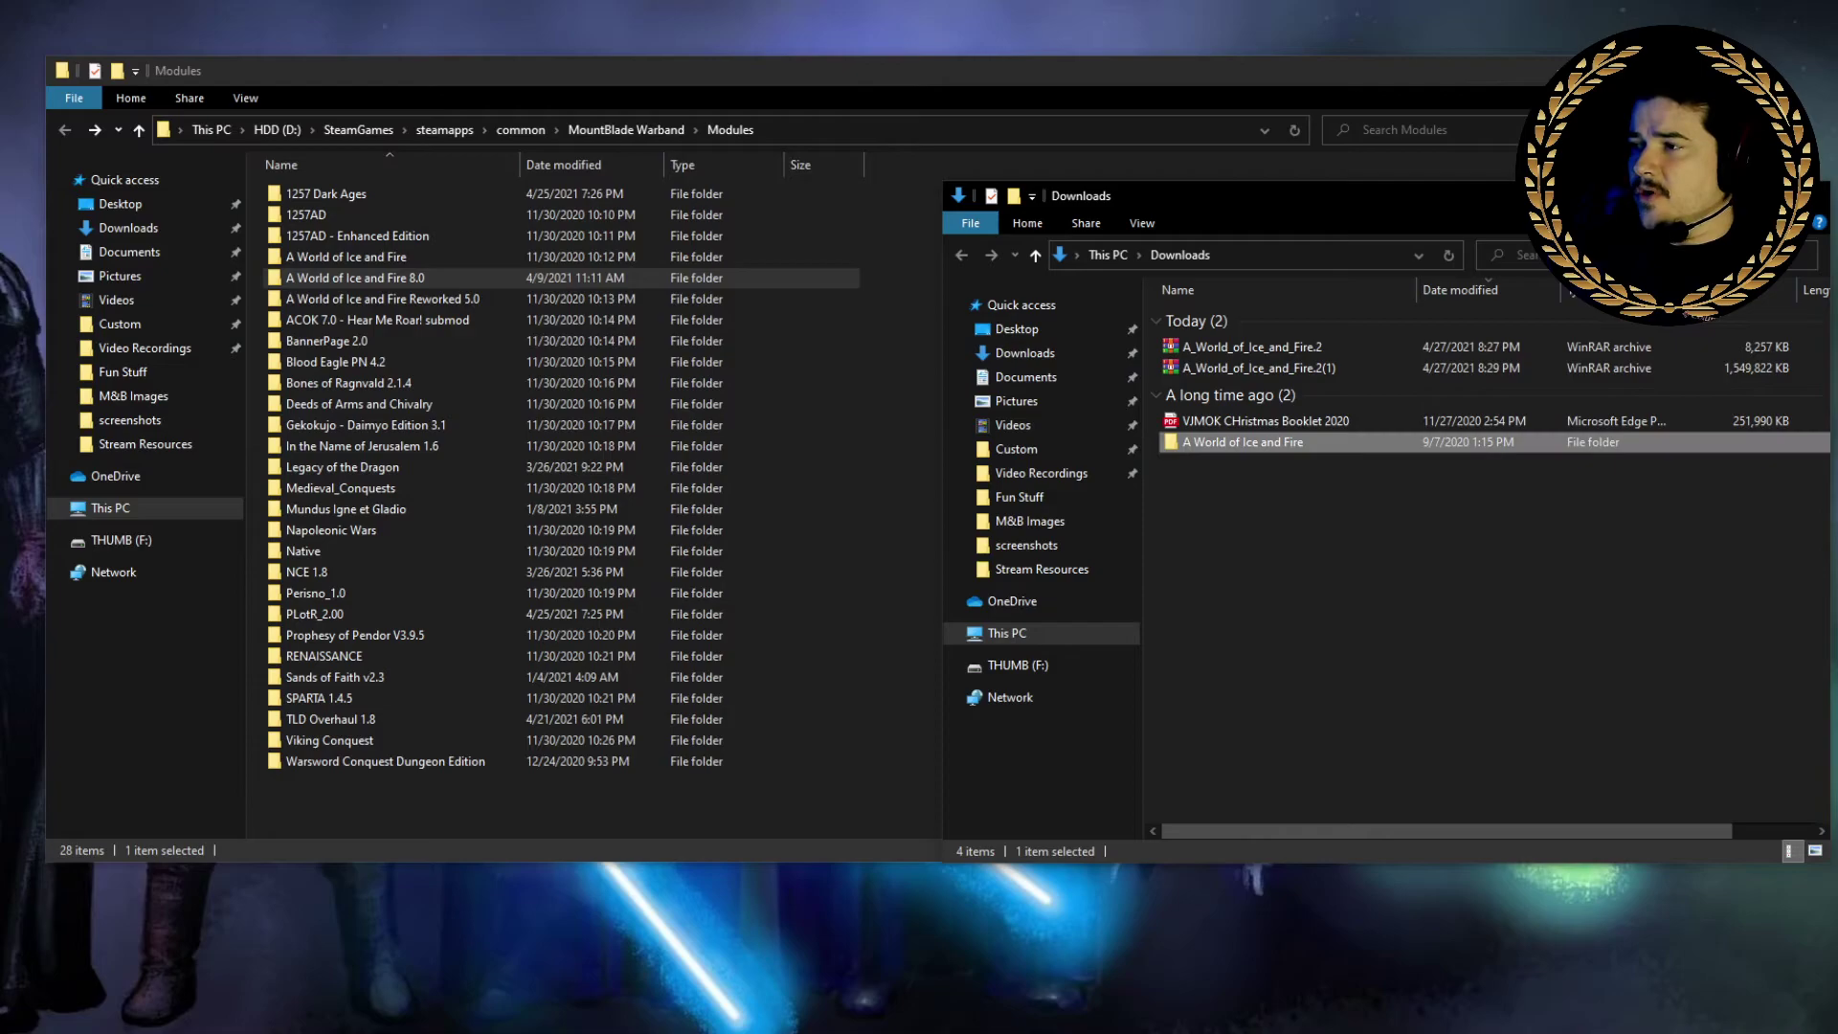
{"action": "left_click", "coordinate": [1295, 882]}
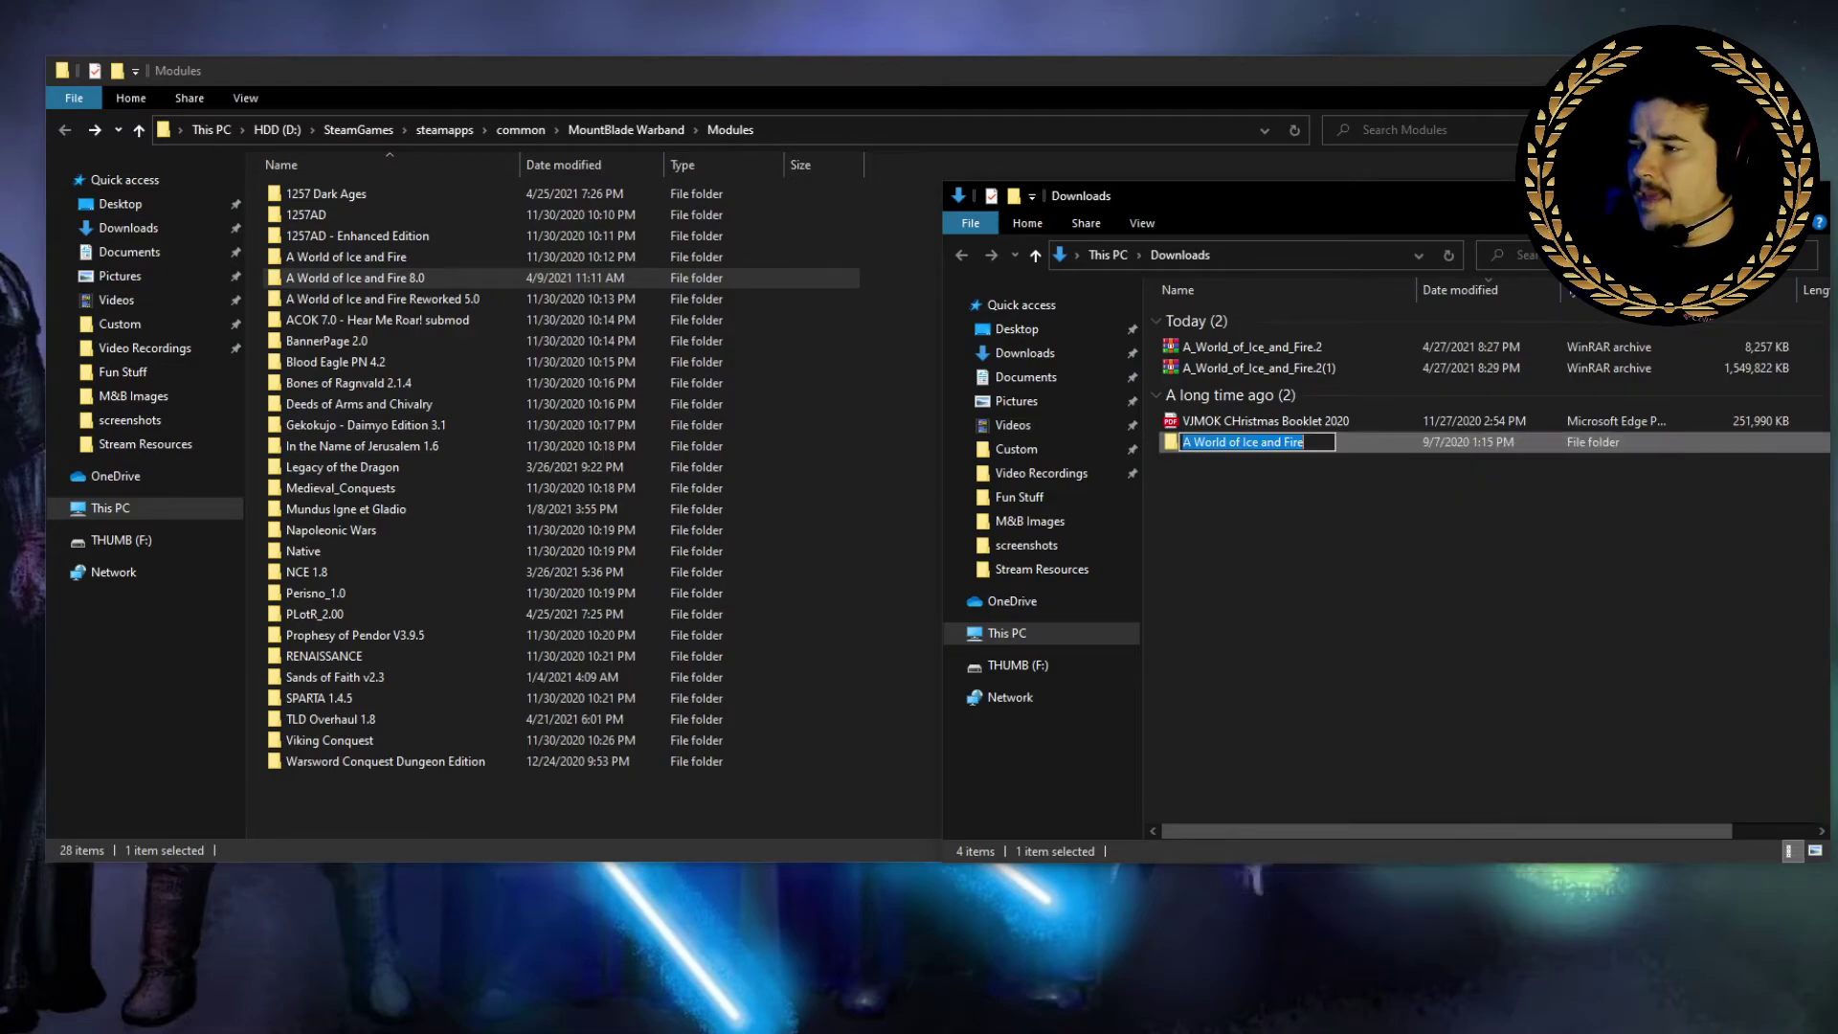
{"action": "left_click", "coordinate": [1305, 442]}
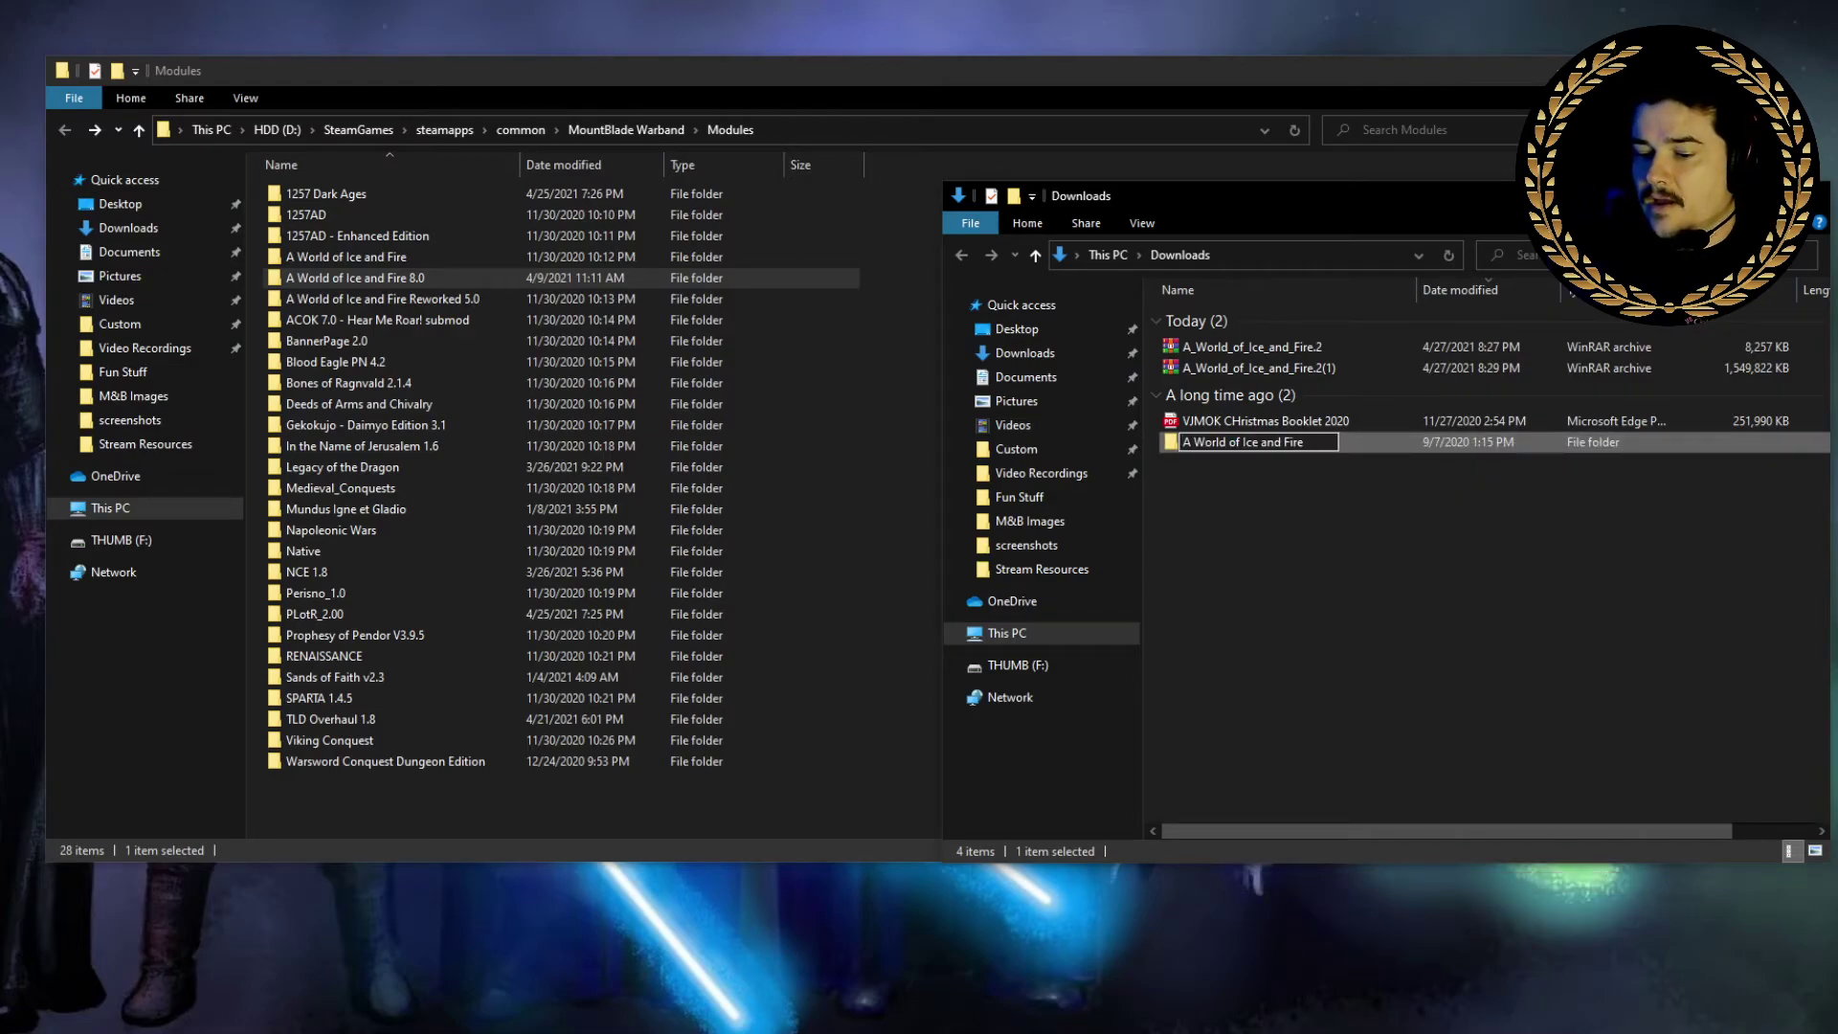
{"action": "type", "text": "YT"}
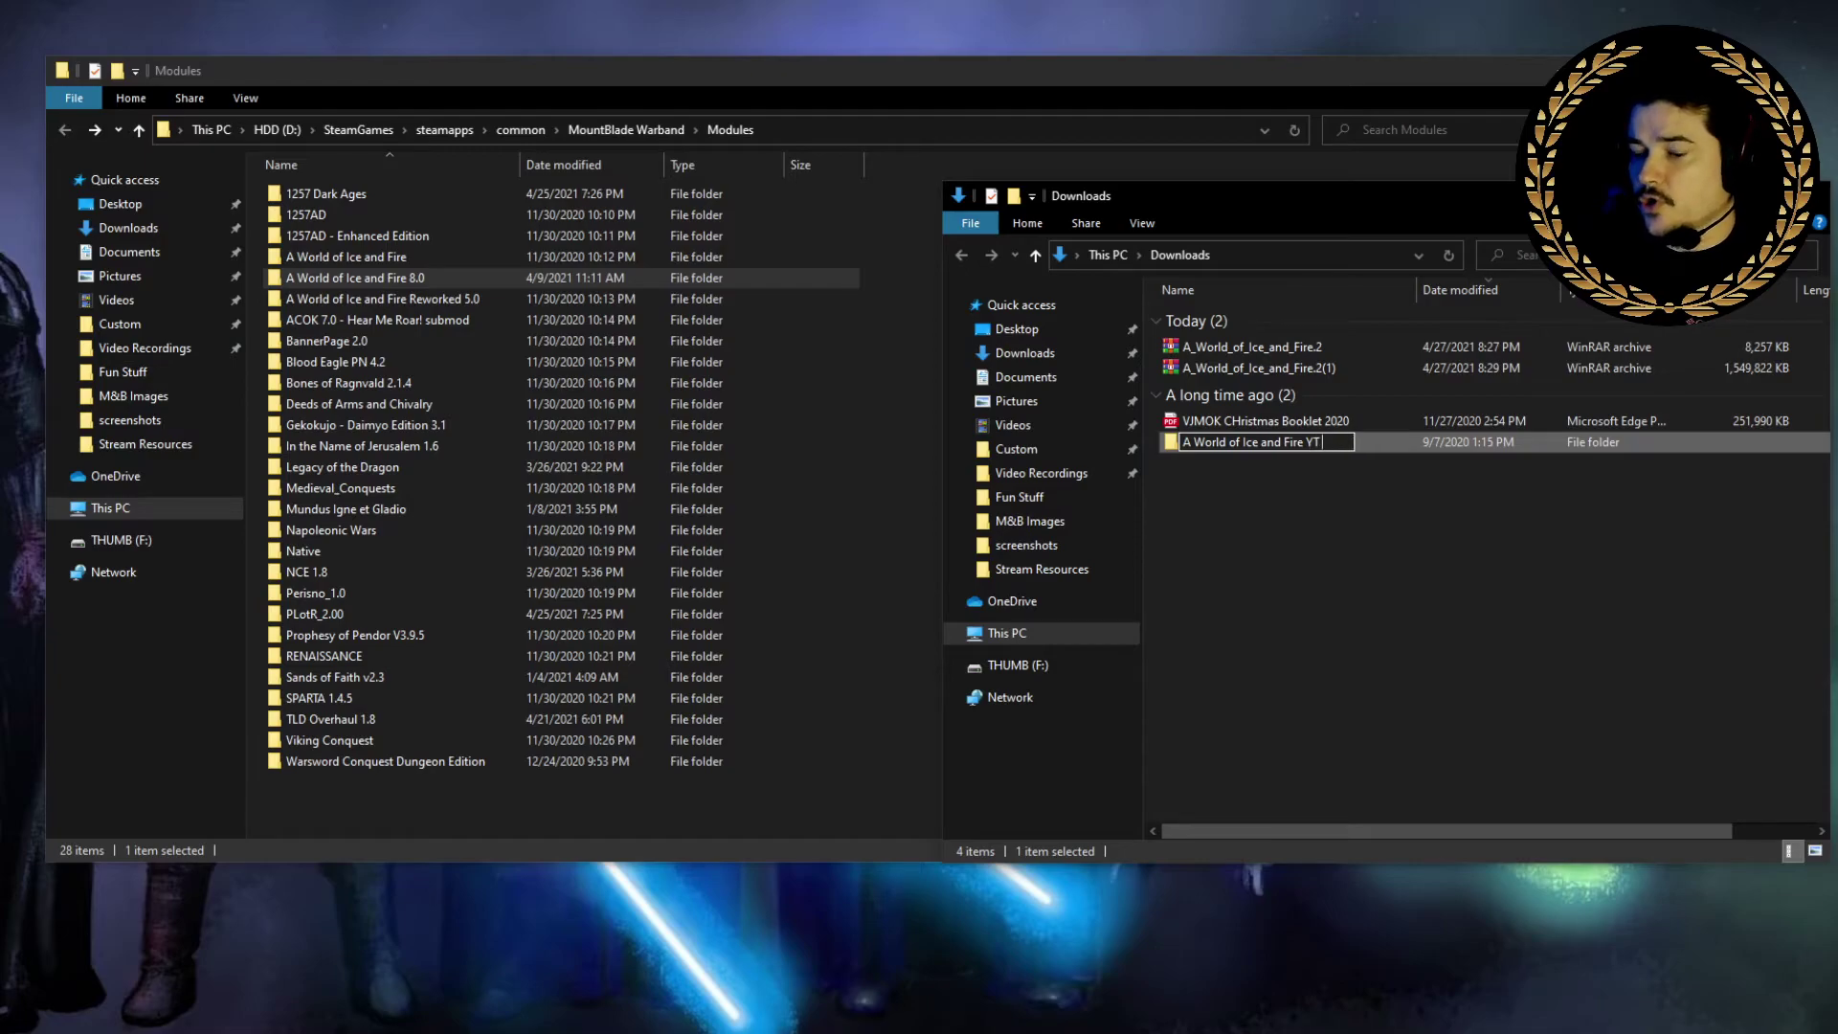
{"action": "type", "text": " Tutorial"}
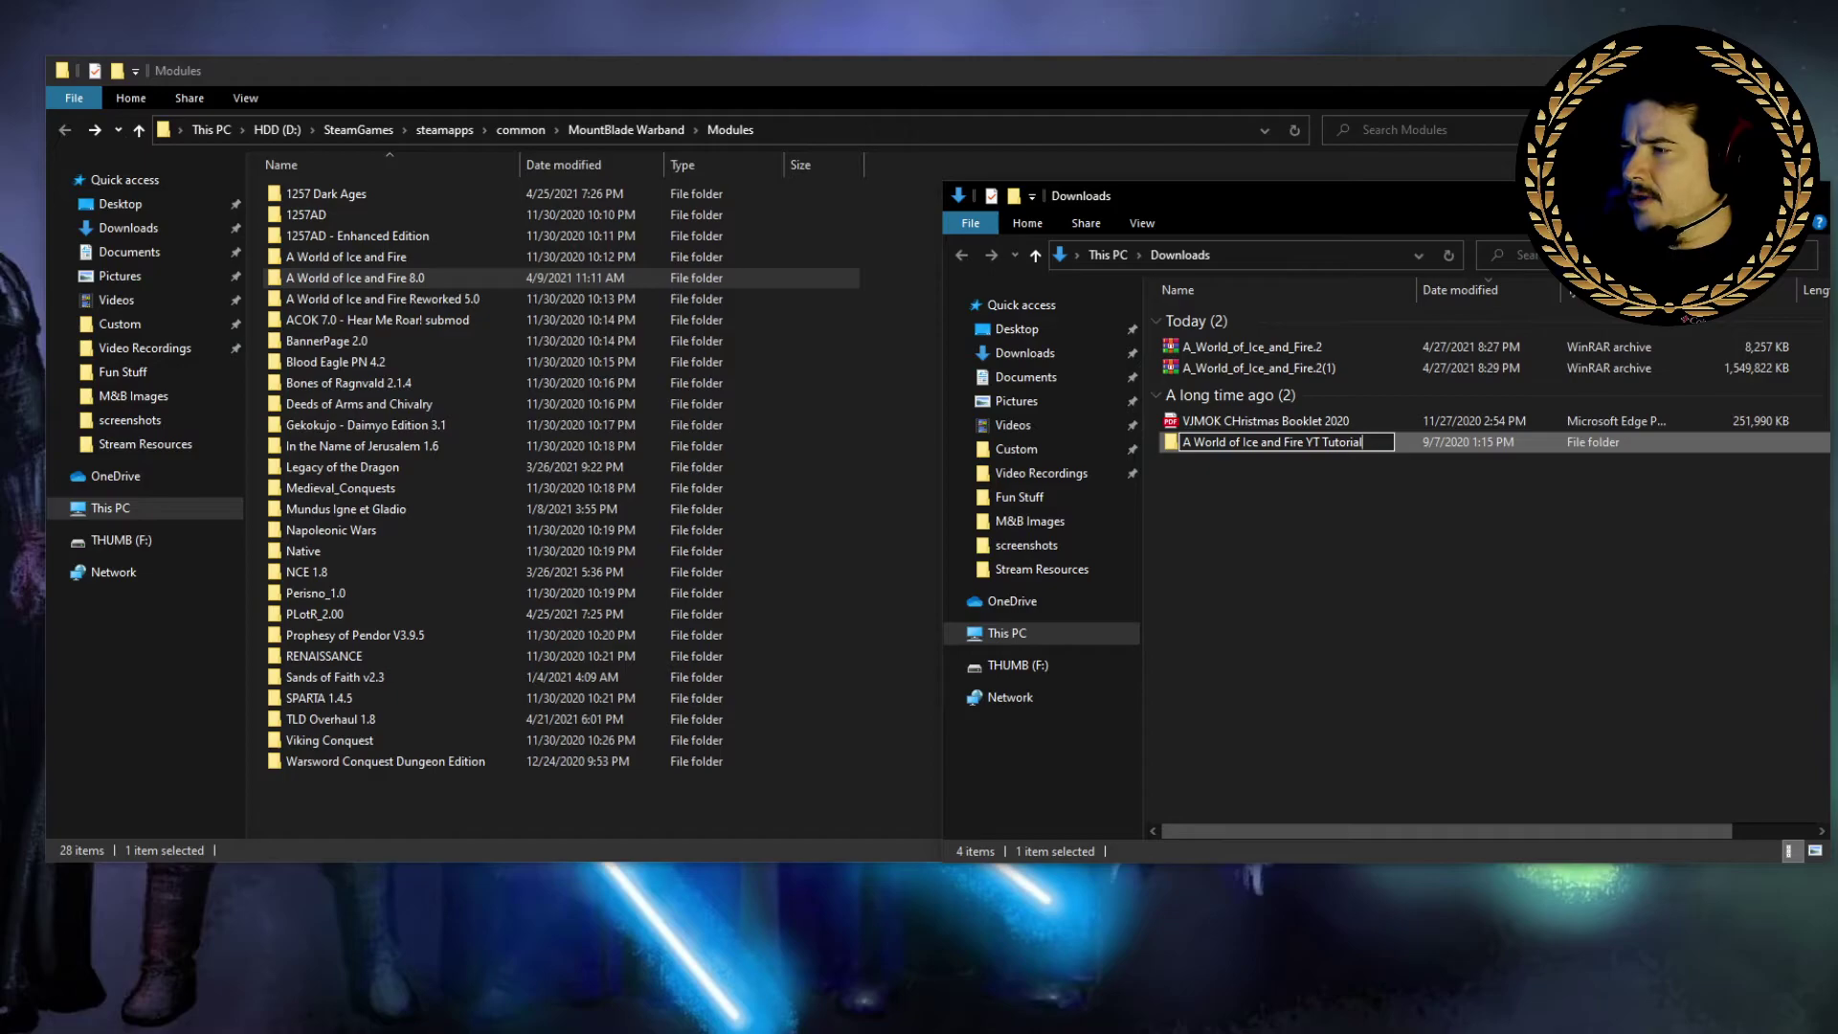
{"action": "key", "text": "Return"}
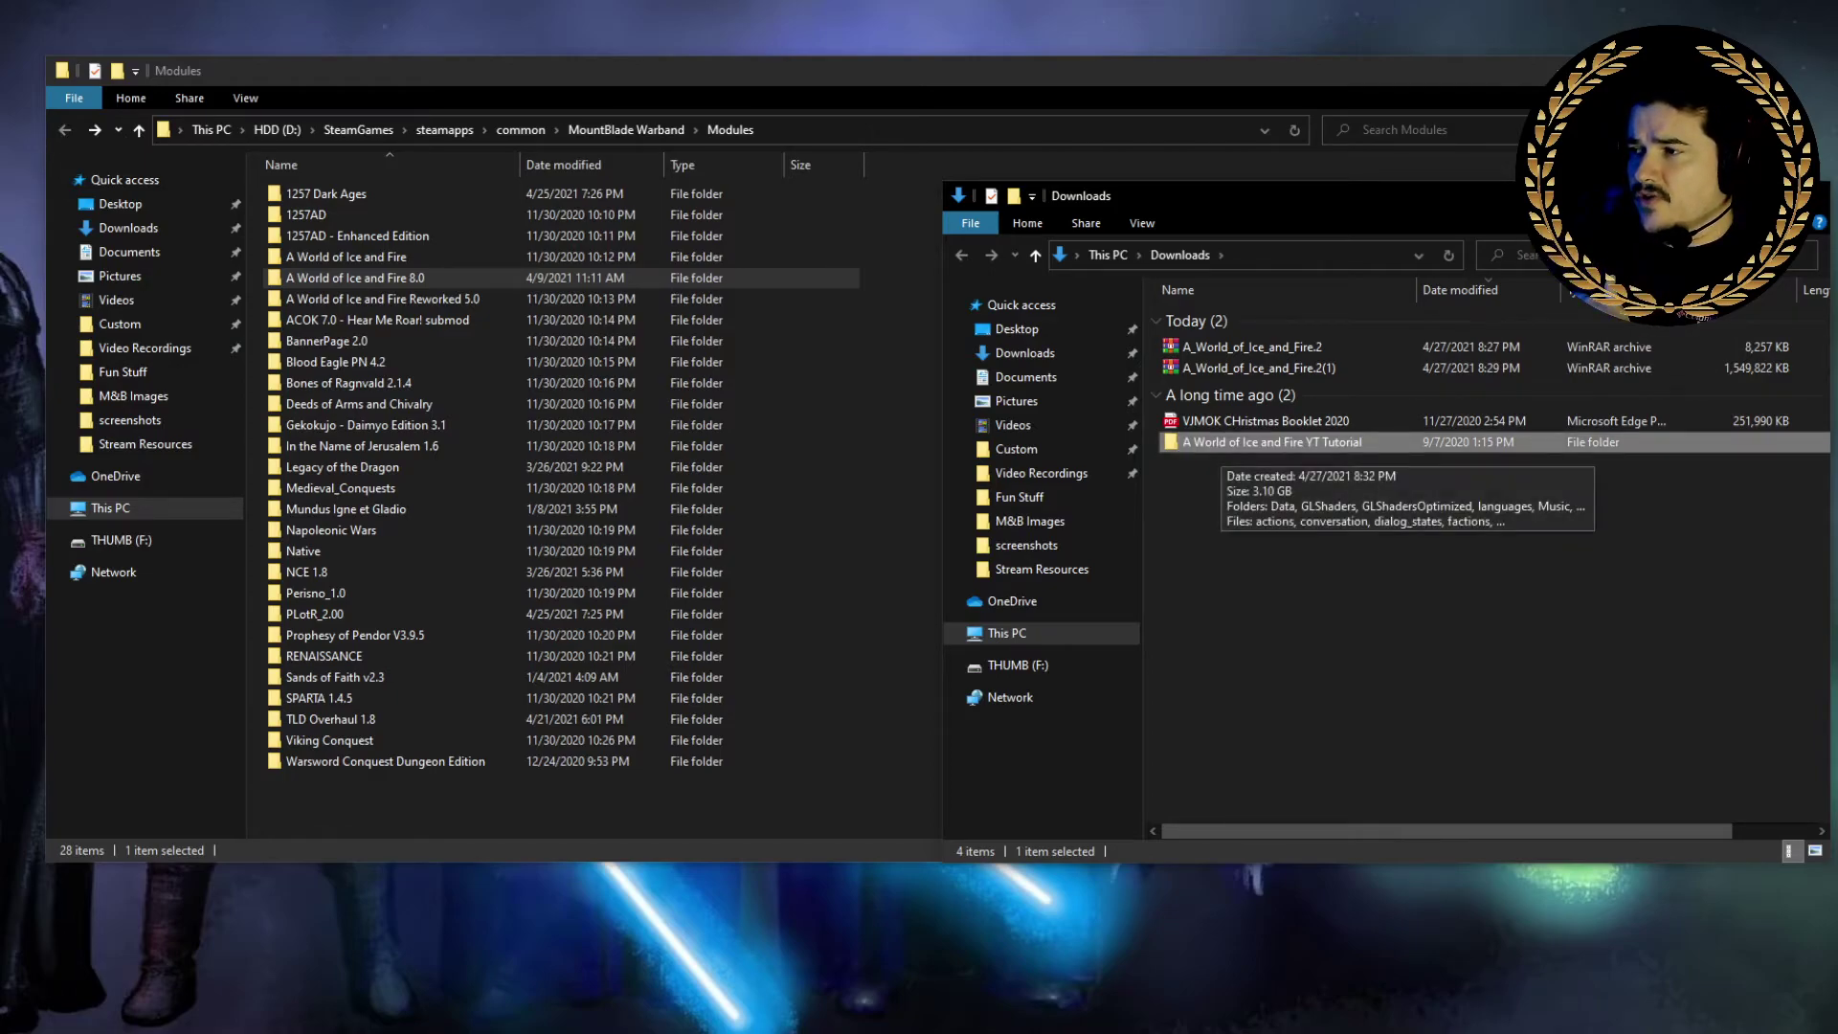
Step: Copy the A World of Ice and Fire YT Tutorial folder from Downloads into the MountBlade Warband Modules folder
{"action": "left_click_drag", "start_coordinate": [1273, 441], "coordinate": [395, 816]}
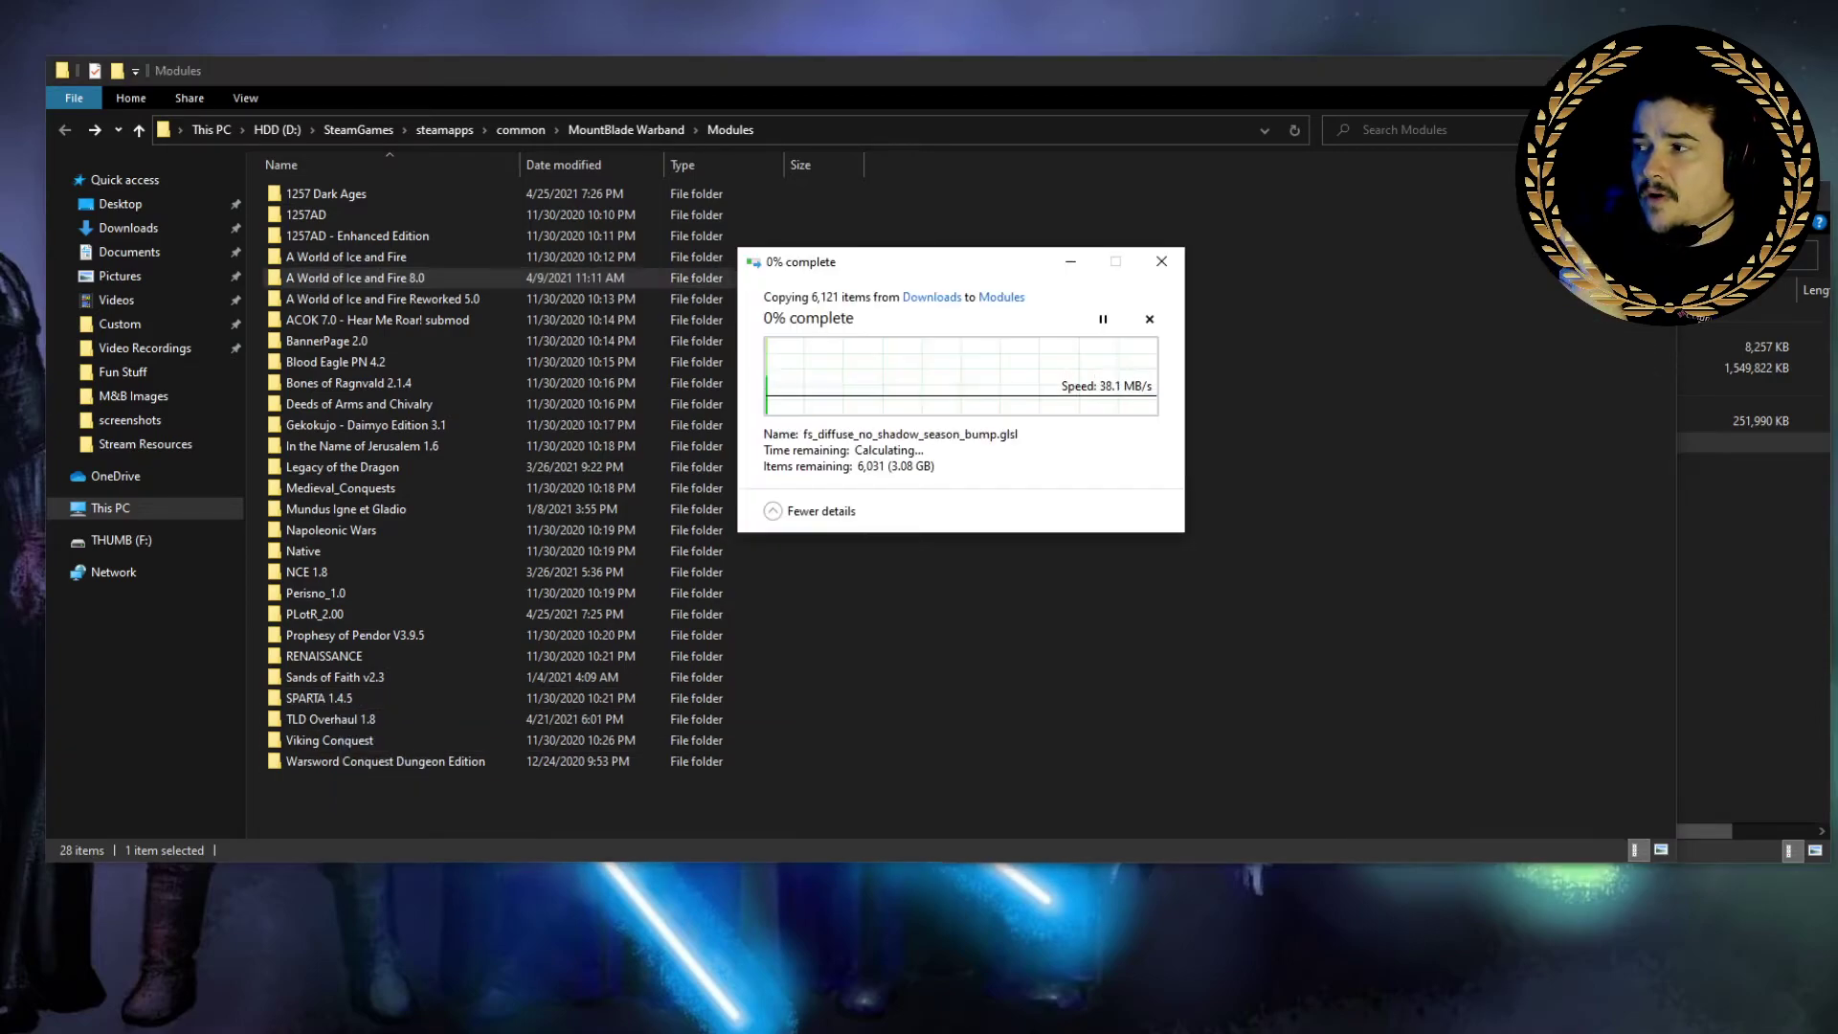
{"action": "left_click", "coordinate": [1752, 593]}
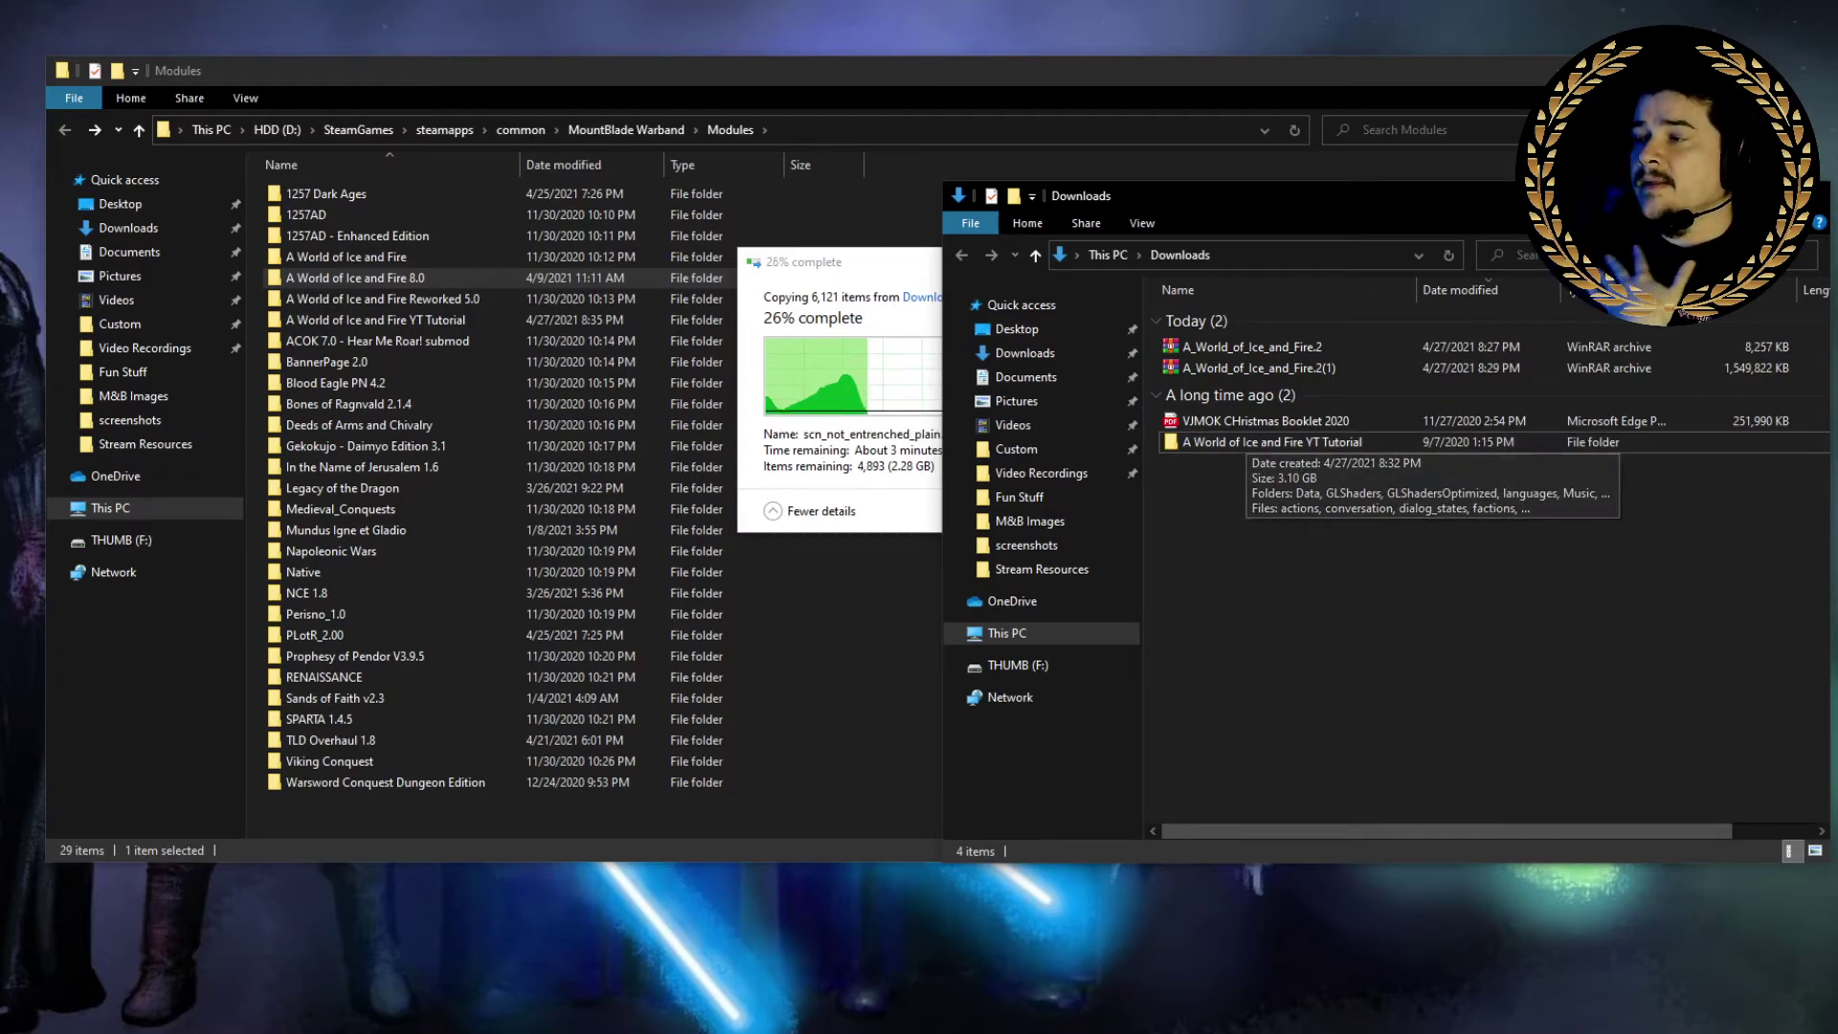
{"action": "key", "text": "alt+F4"}
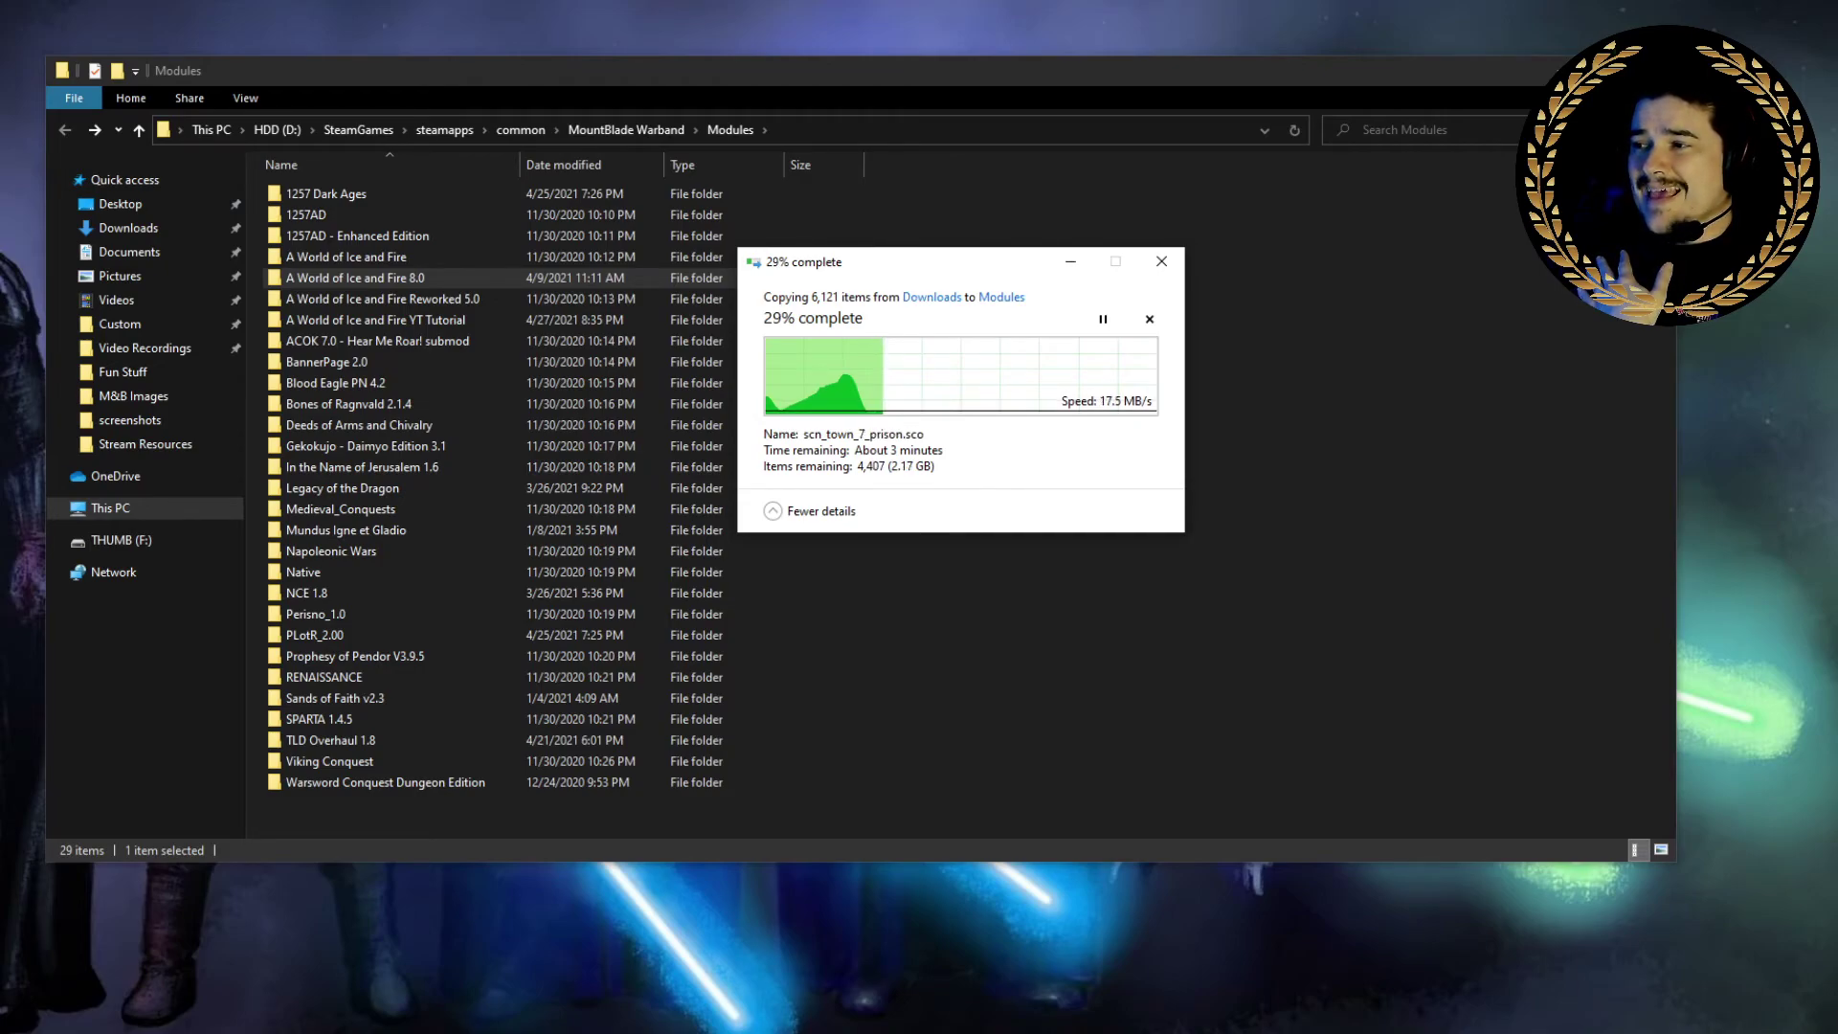
{"action": "left_click", "coordinate": [355, 278]}
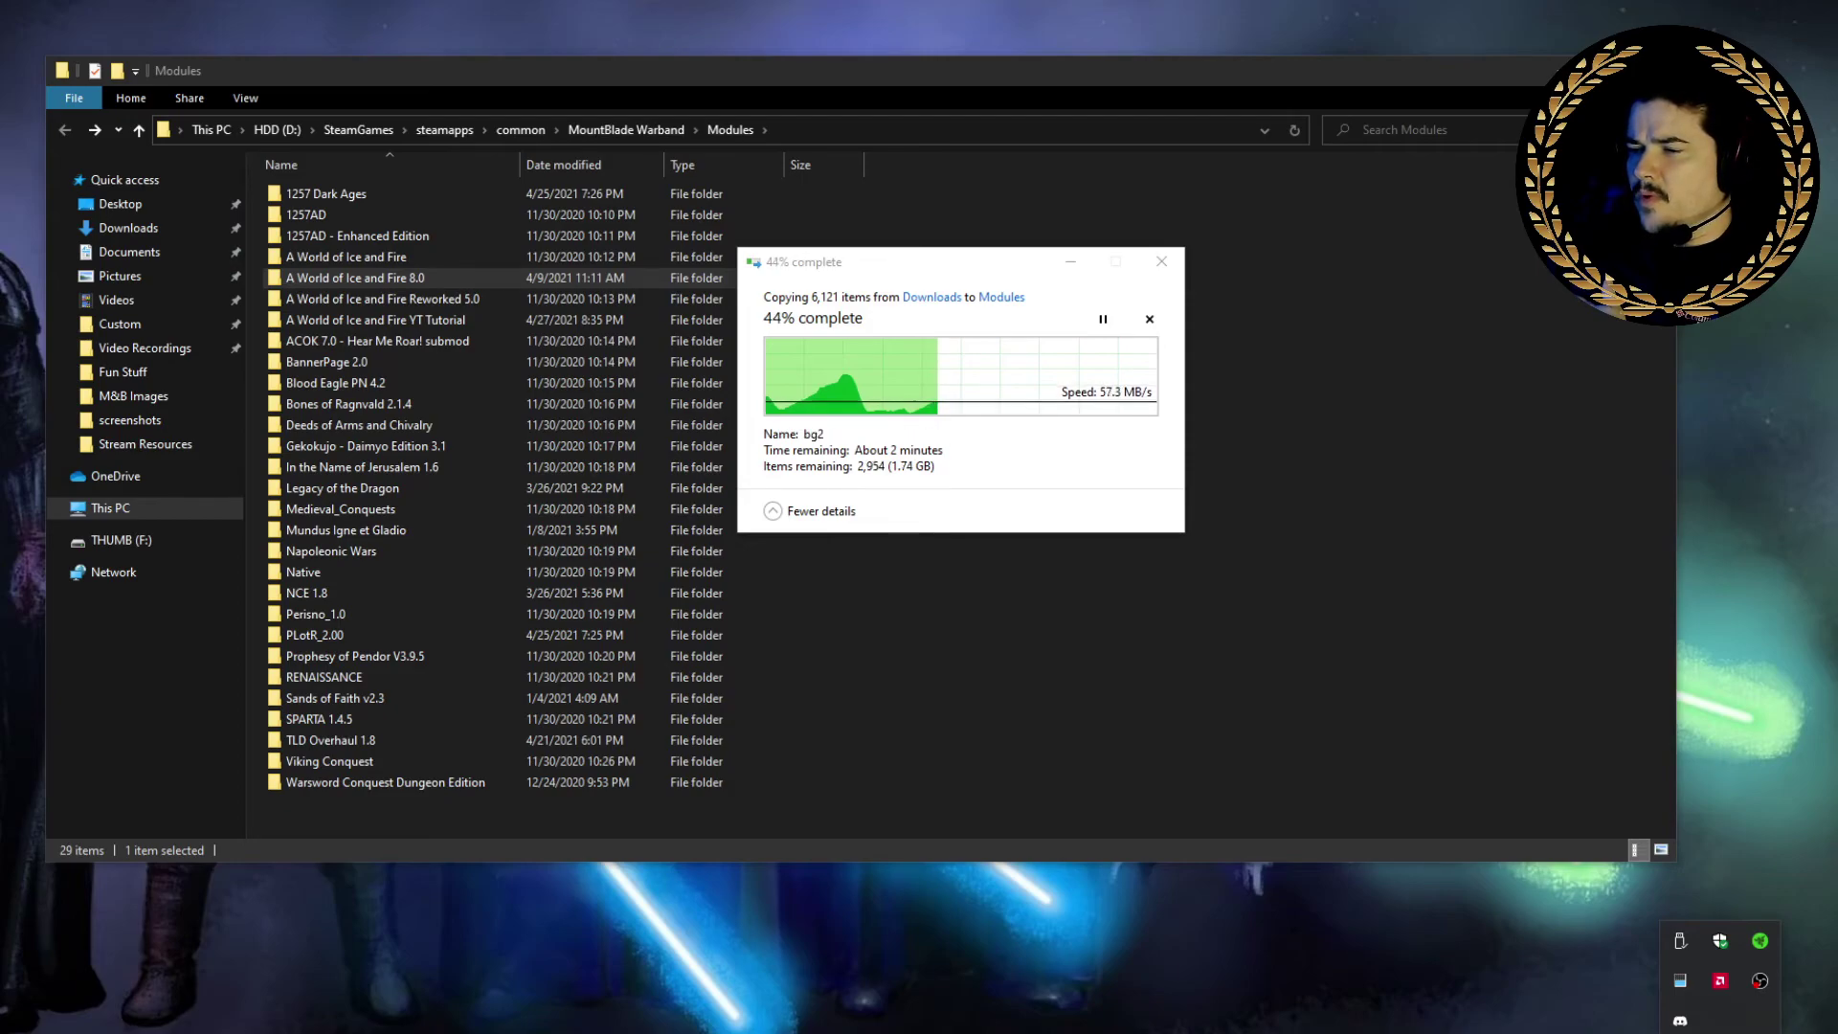
Step: Bring Downloads back into view and examine the files and subfolders inside the A World of Ice and Fire YT Tutorial folder
{"action": "mouse_move", "coordinate": [418, 1032]}
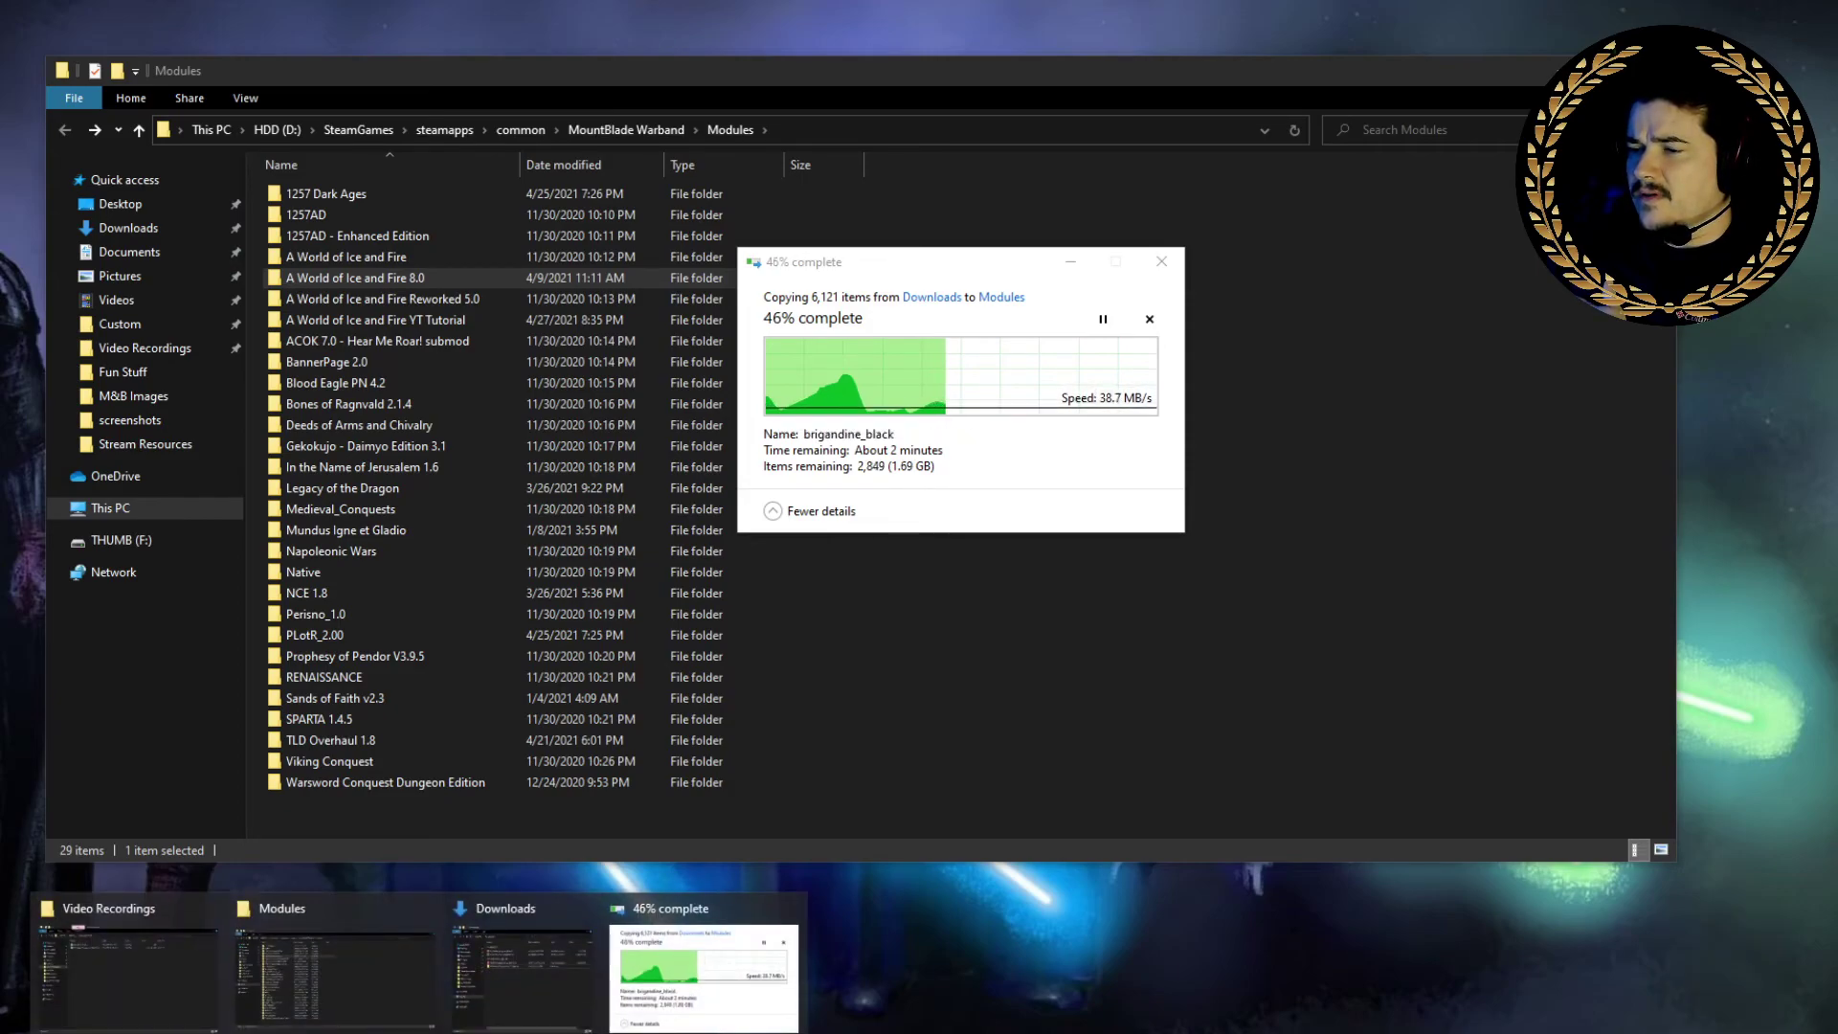
{"action": "left_click", "coordinate": [522, 971]}
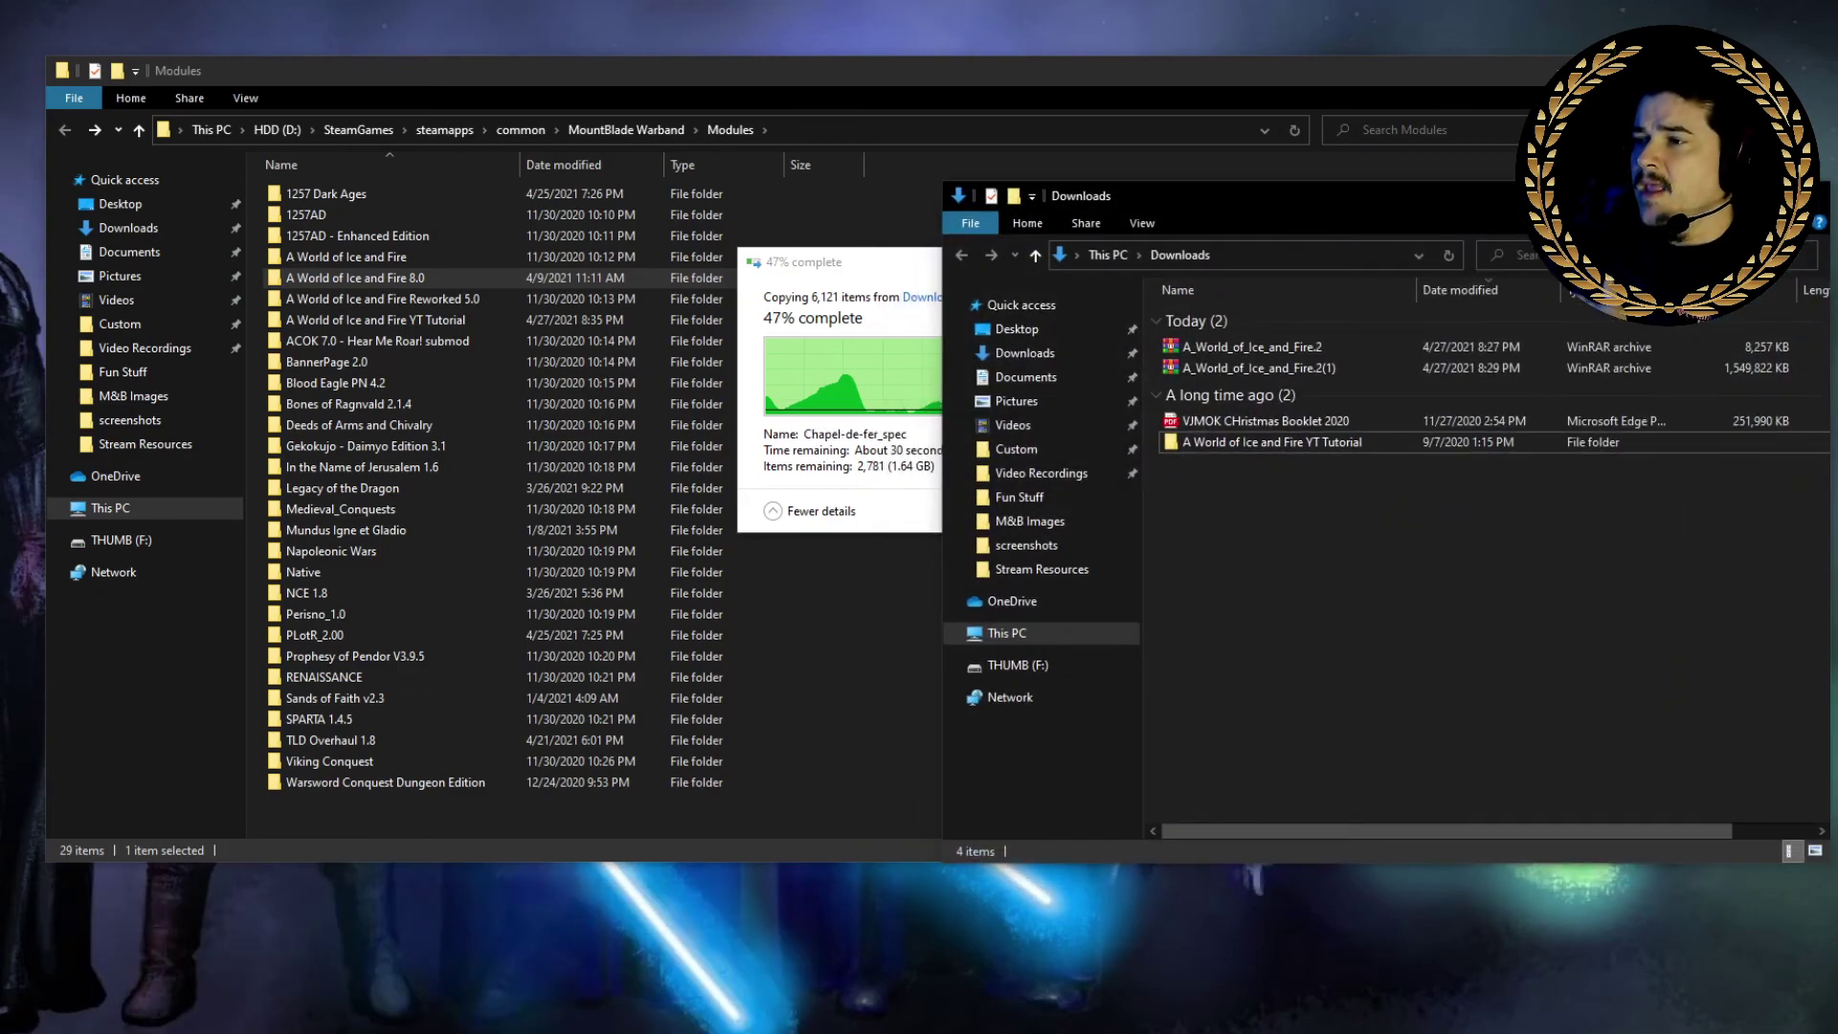
{"action": "left_click_drag", "start_coordinate": [1193, 196], "coordinate": [686, 203]}
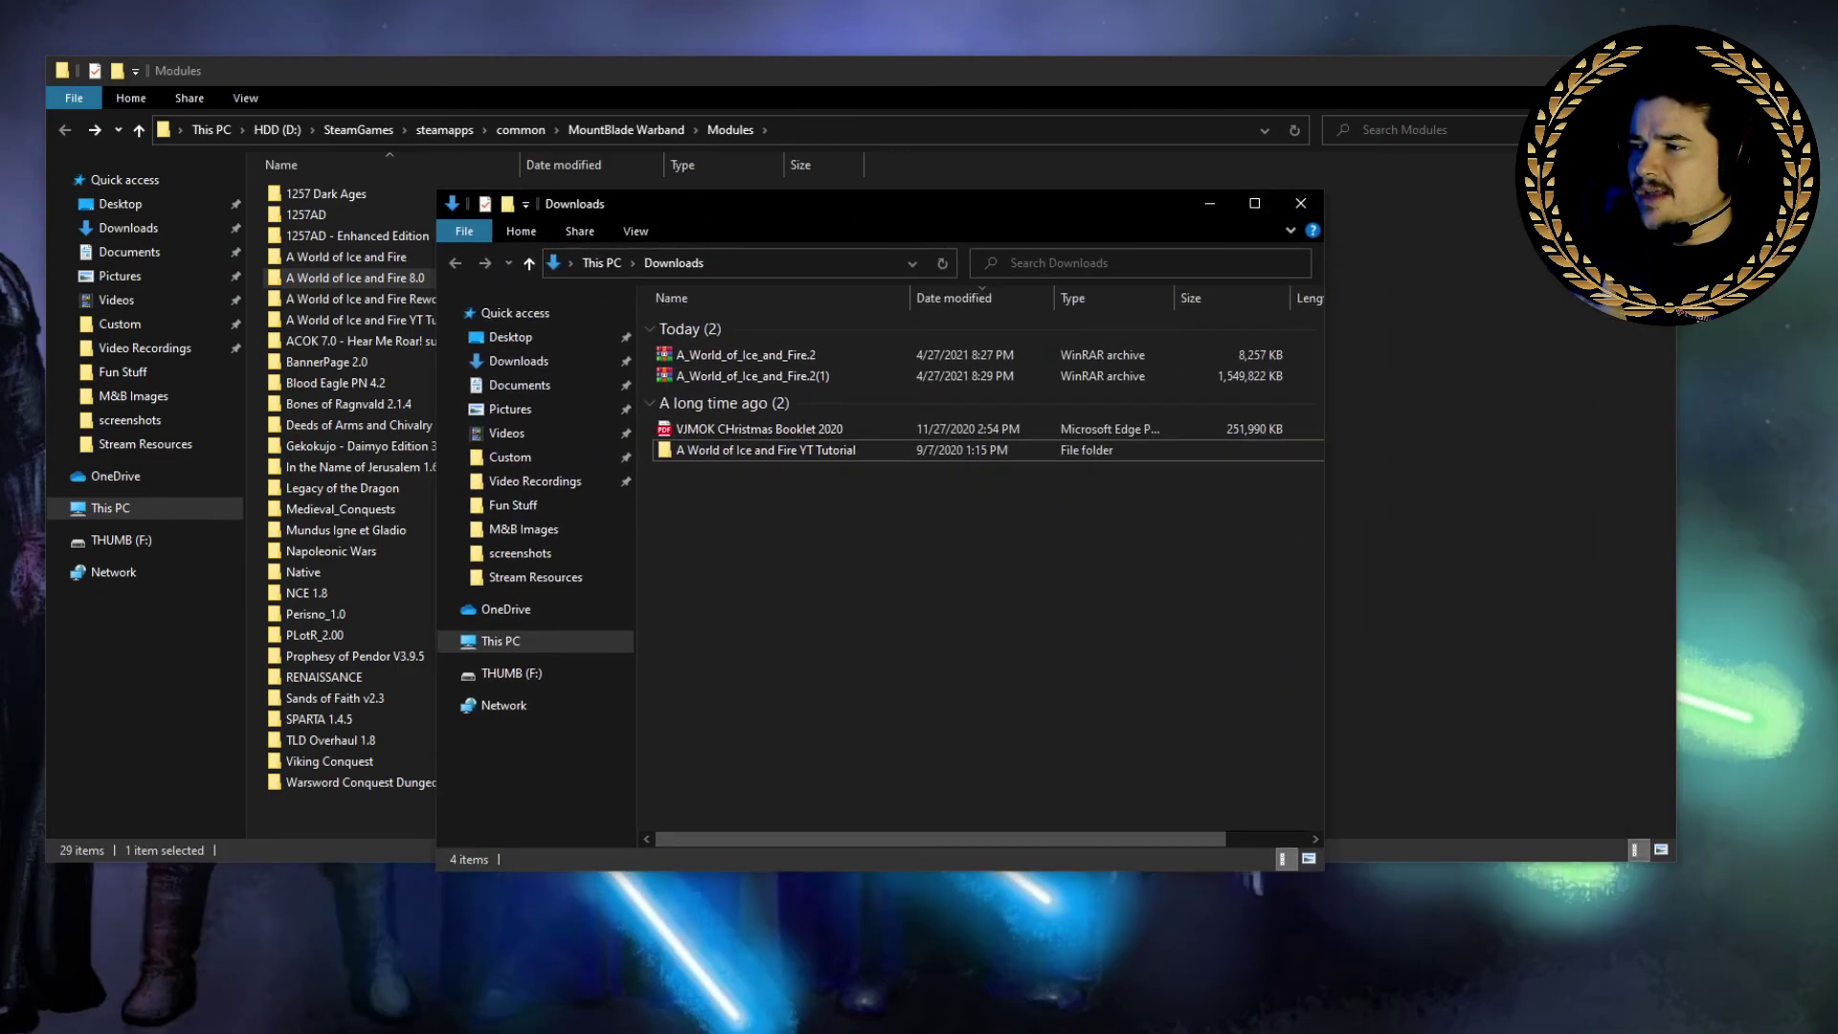
{"action": "mouse_move", "coordinate": [889, 453]}
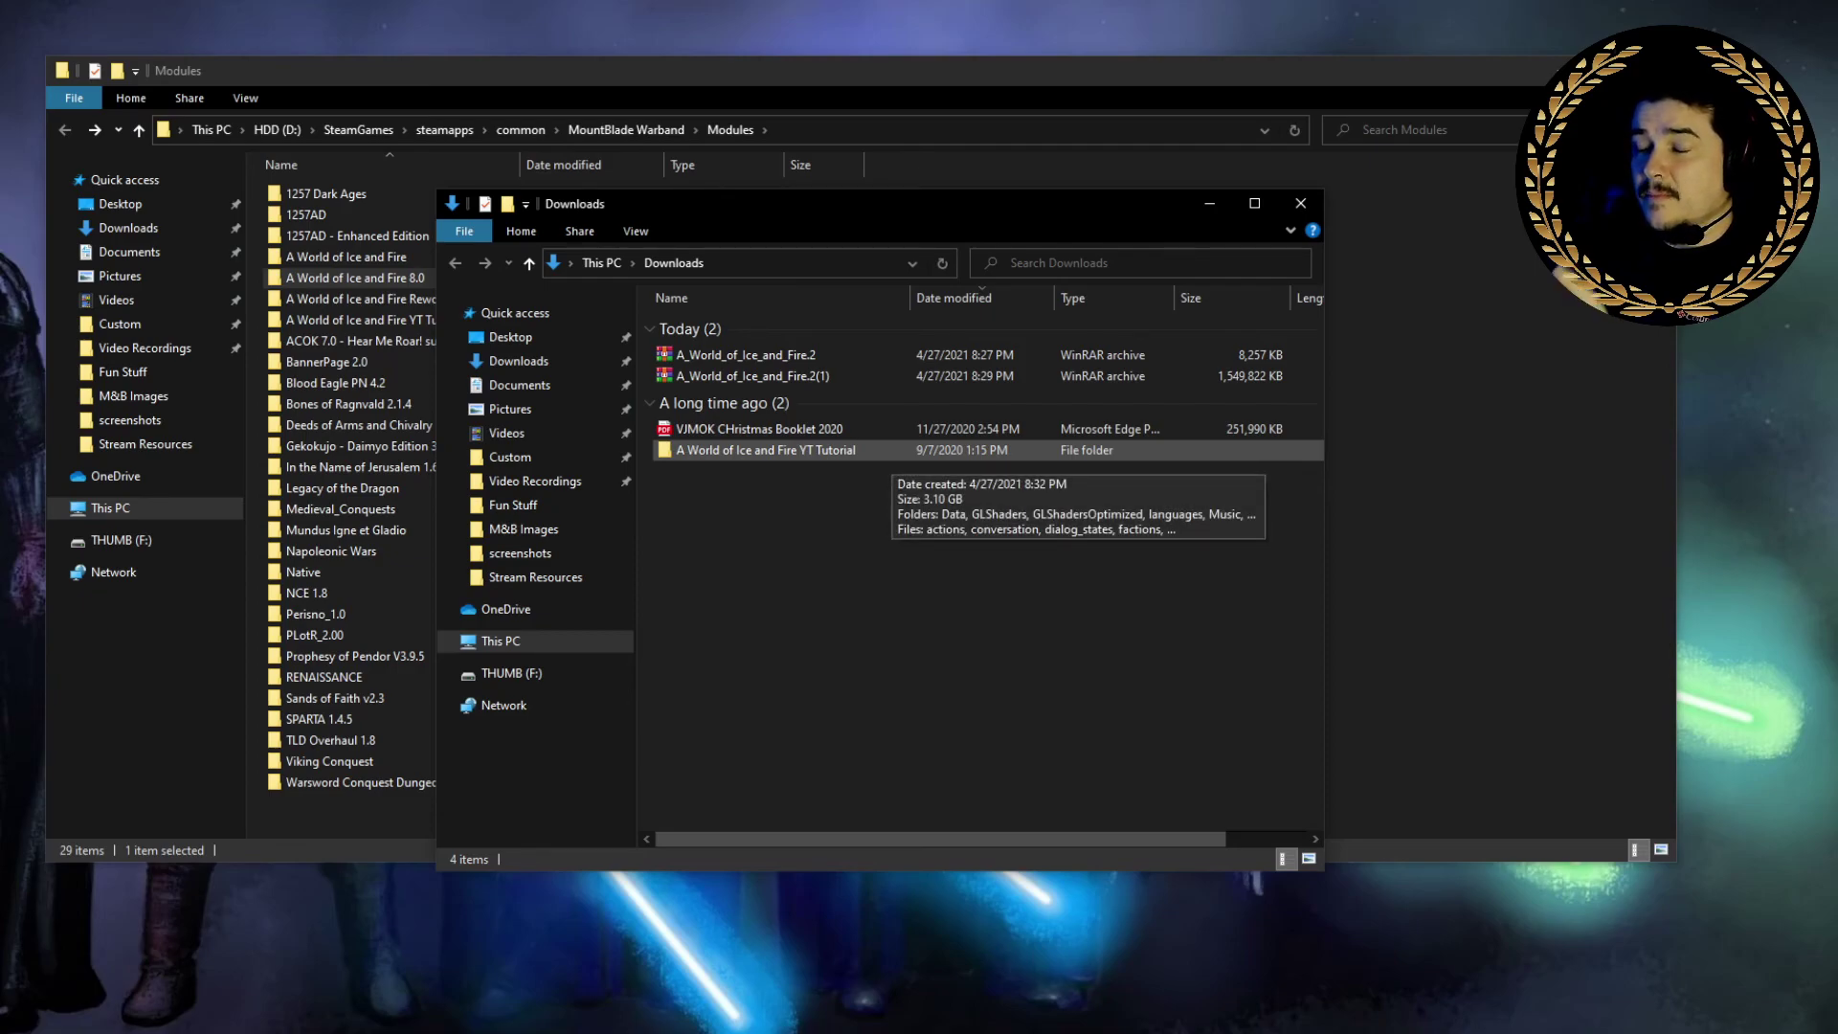
{"action": "double_click", "coordinate": [889, 454]}
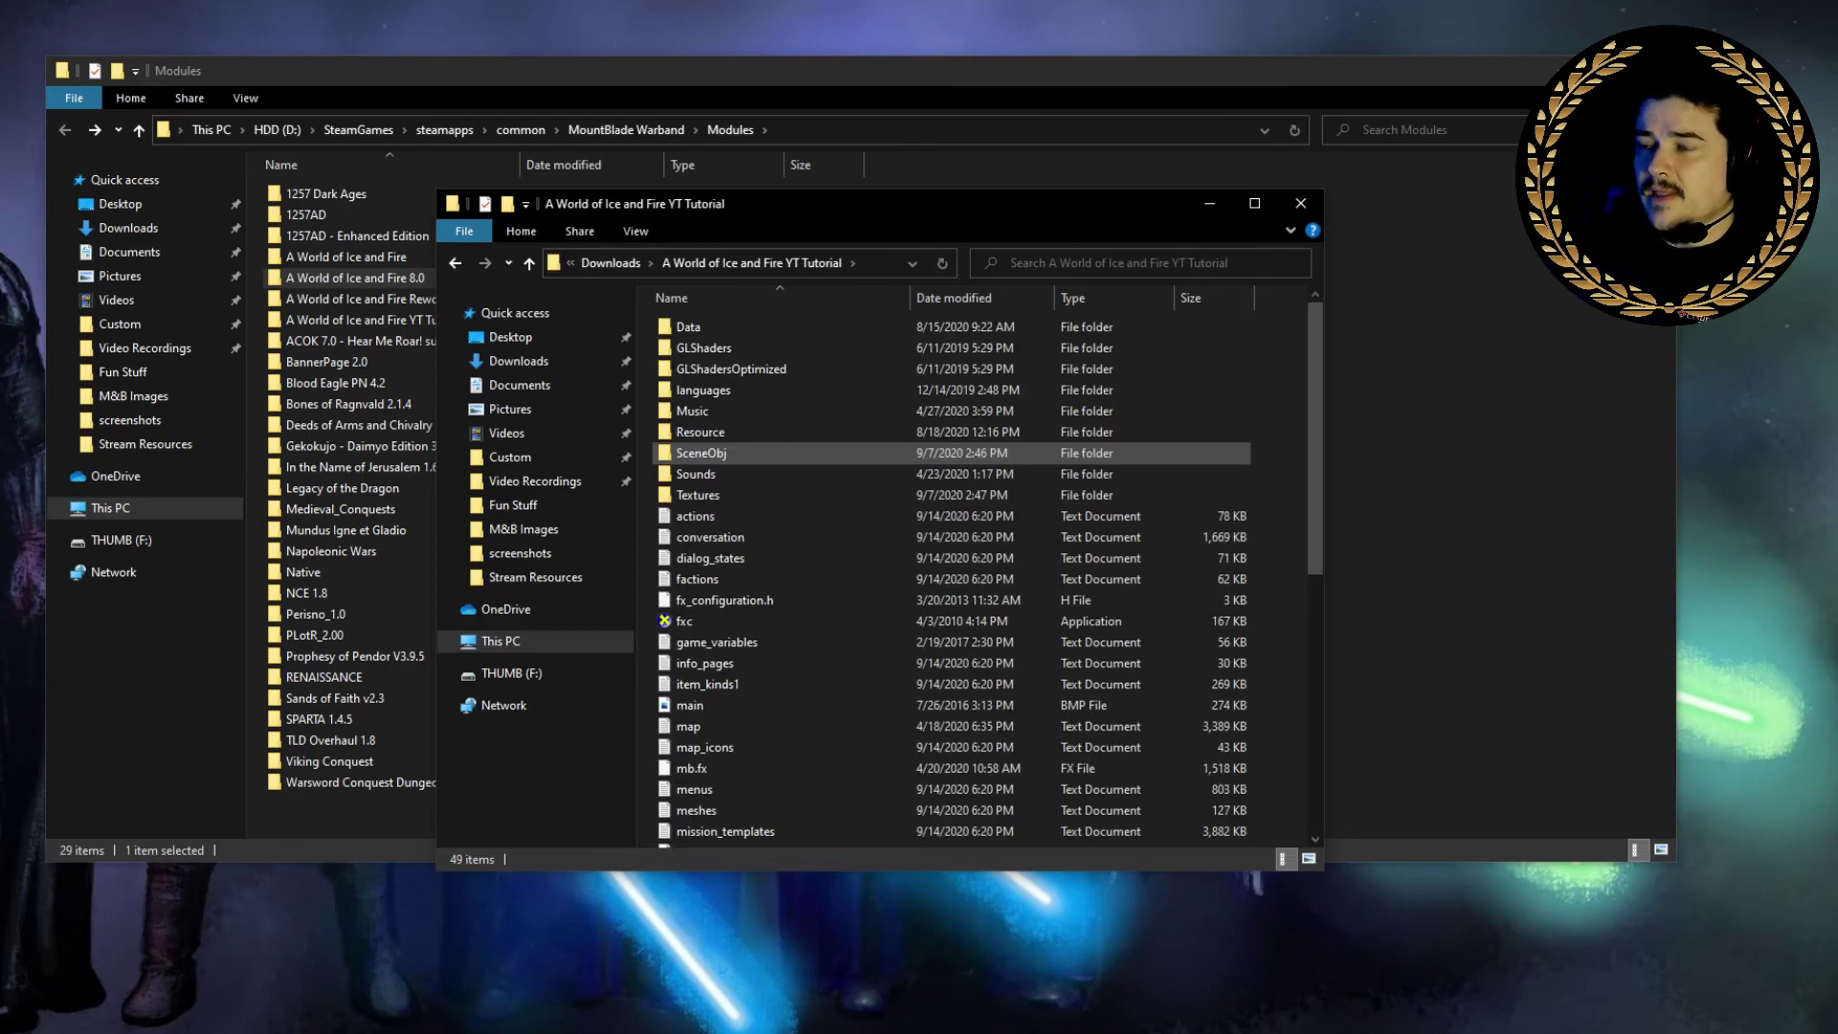
{"action": "scroll", "coordinate": [889, 450], "scroll_direction": "down", "scroll_amount": 2}
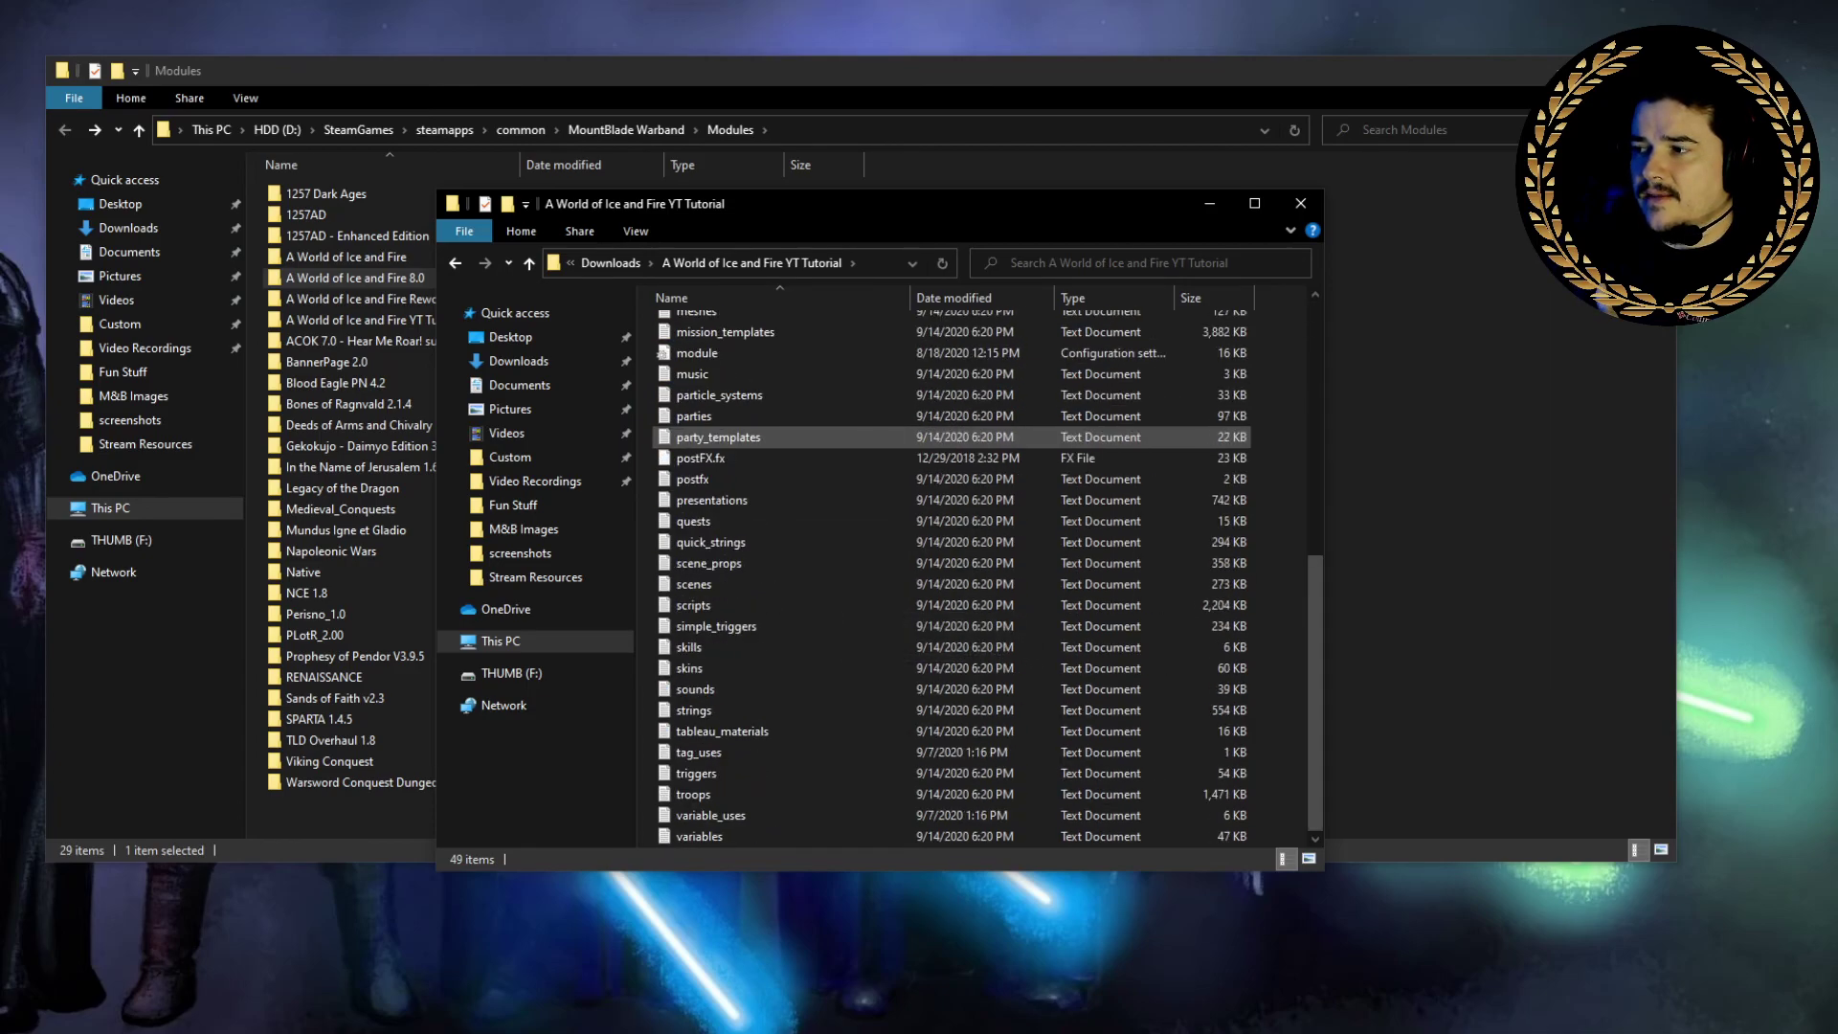
{"action": "scroll", "coordinate": [862, 447], "scroll_direction": "up", "scroll_amount": 2}
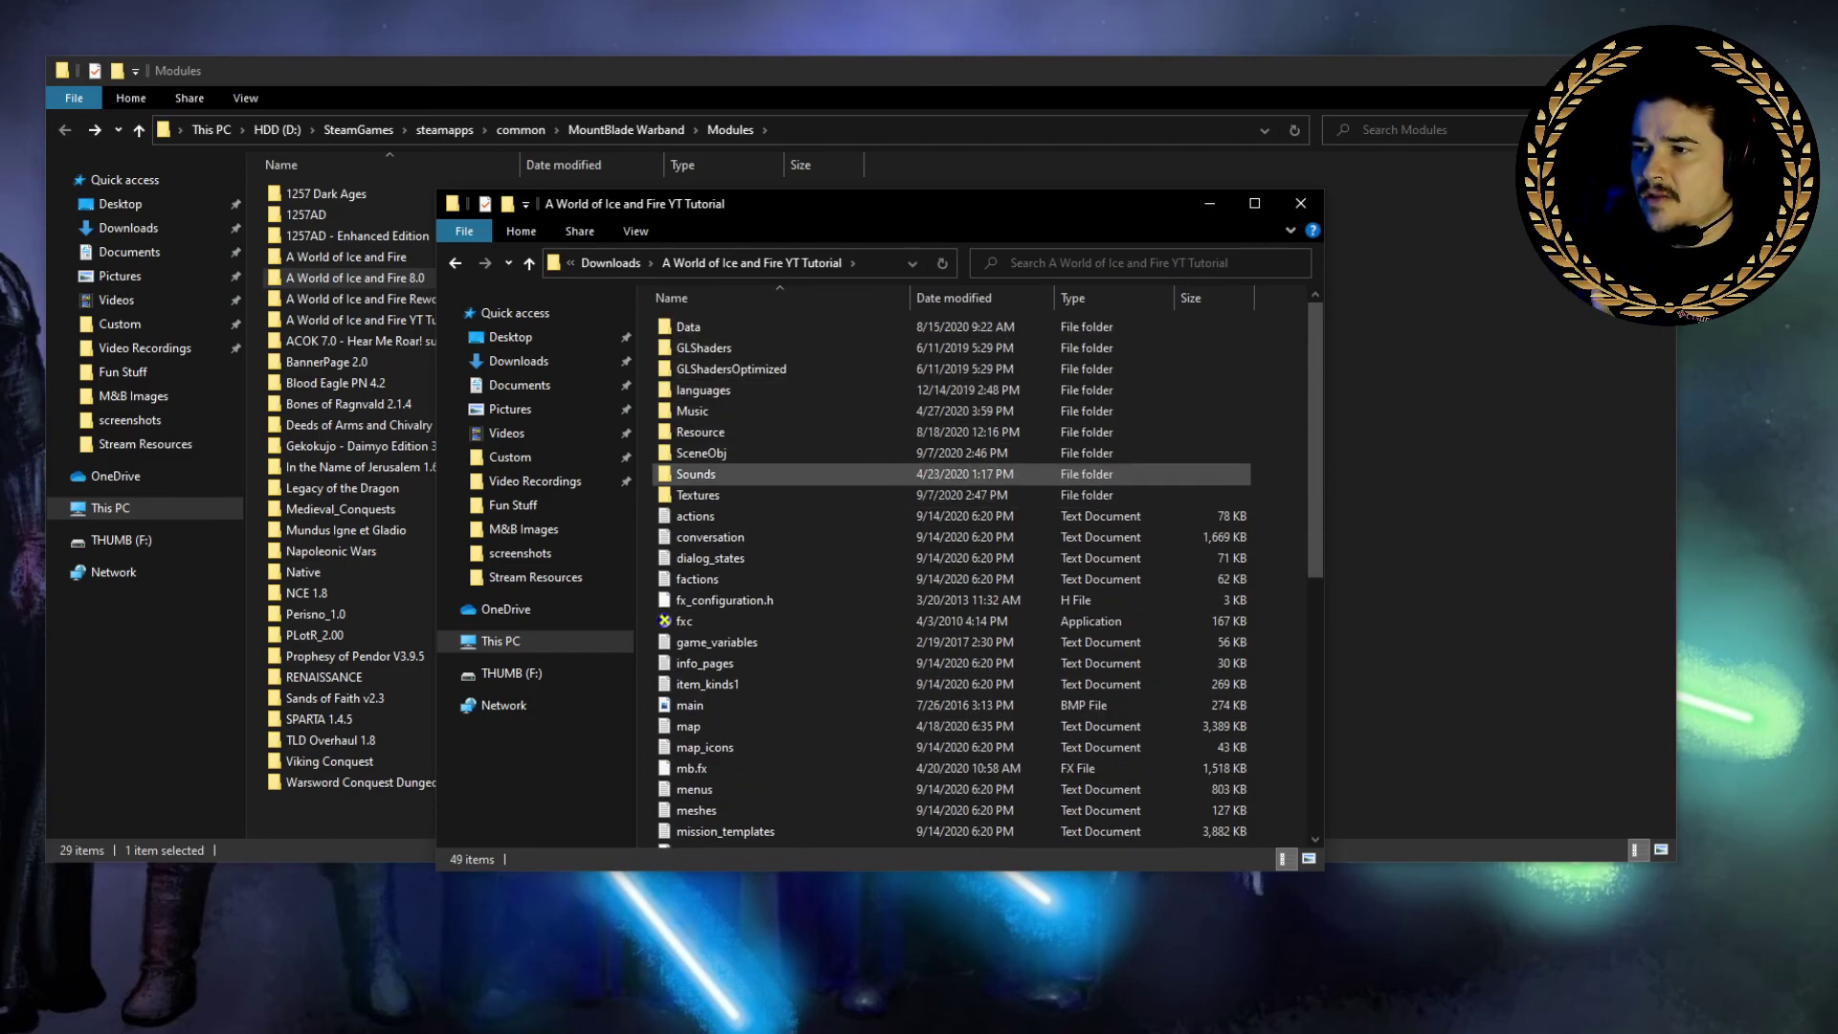
{"action": "scroll", "coordinate": [842, 584], "scroll_direction": "down", "scroll_amount": 3}
{"action": "scroll", "coordinate": [842, 584], "scroll_direction": "down", "scroll_amount": 1}
{"action": "scroll", "coordinate": [842, 541], "scroll_direction": "up", "scroll_amount": 4}
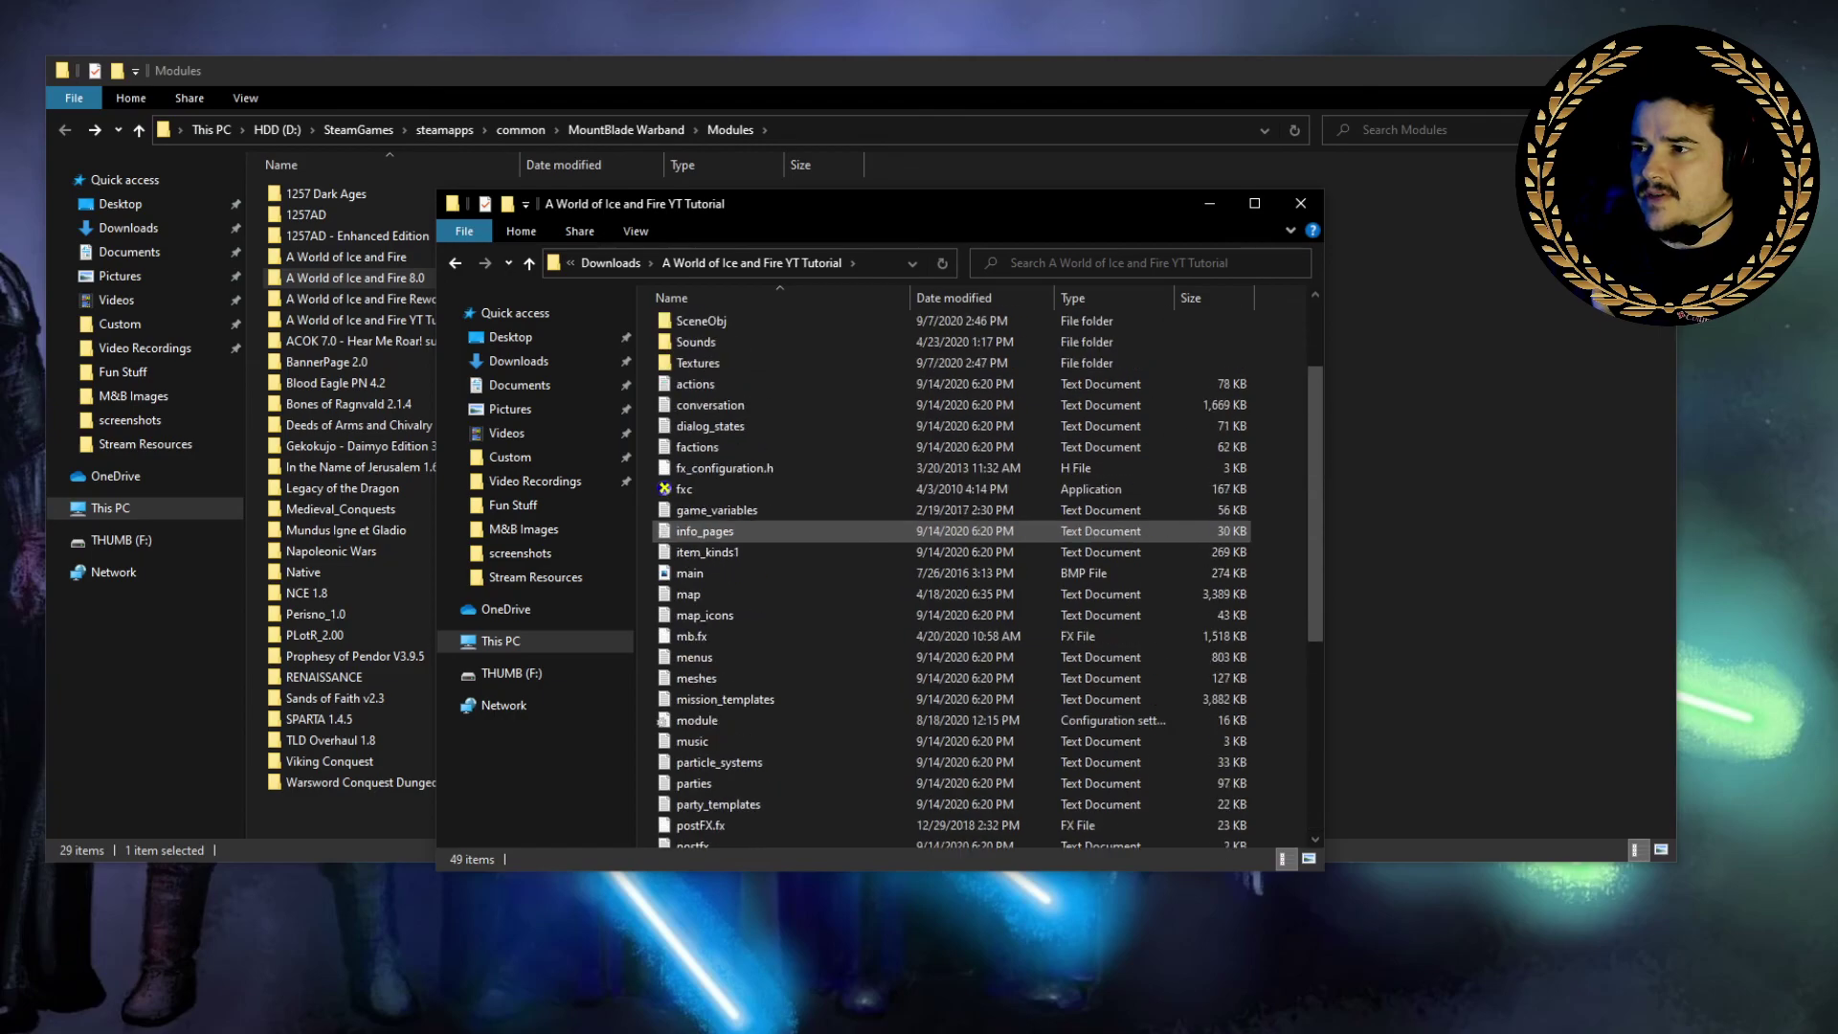